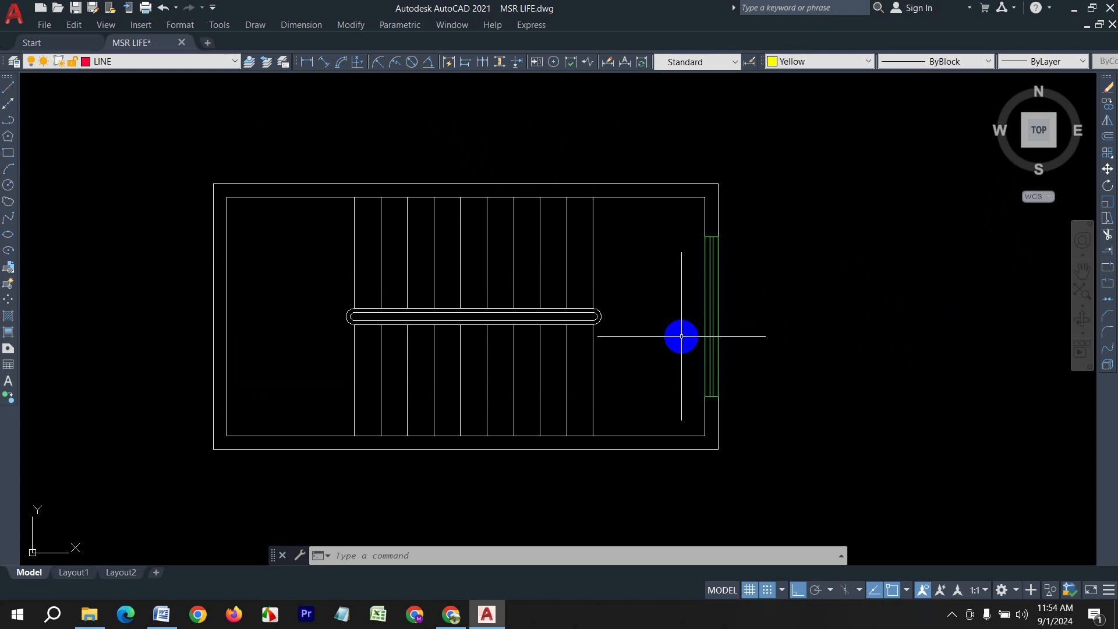
# Step: Draw vertical construction lines through the plan's outer left wall corner and through the first stair line
pyautogui.write('l')
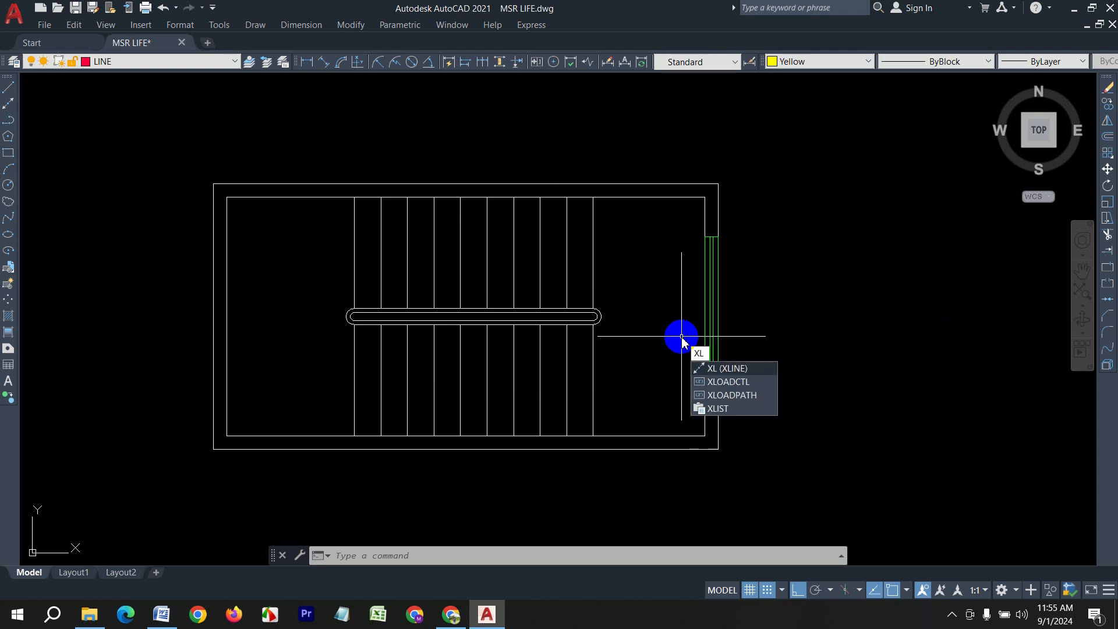
pyautogui.press('Return')
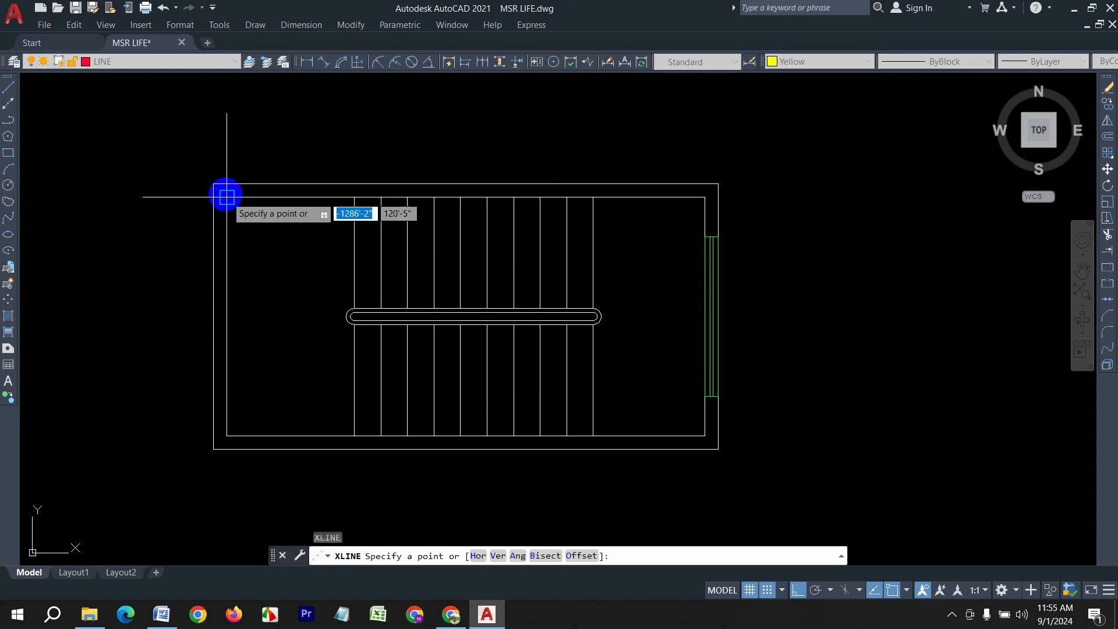
pyautogui.click(217, 181)
pyautogui.click(217, 133)
pyautogui.press('Return')
pyautogui.press('Return')
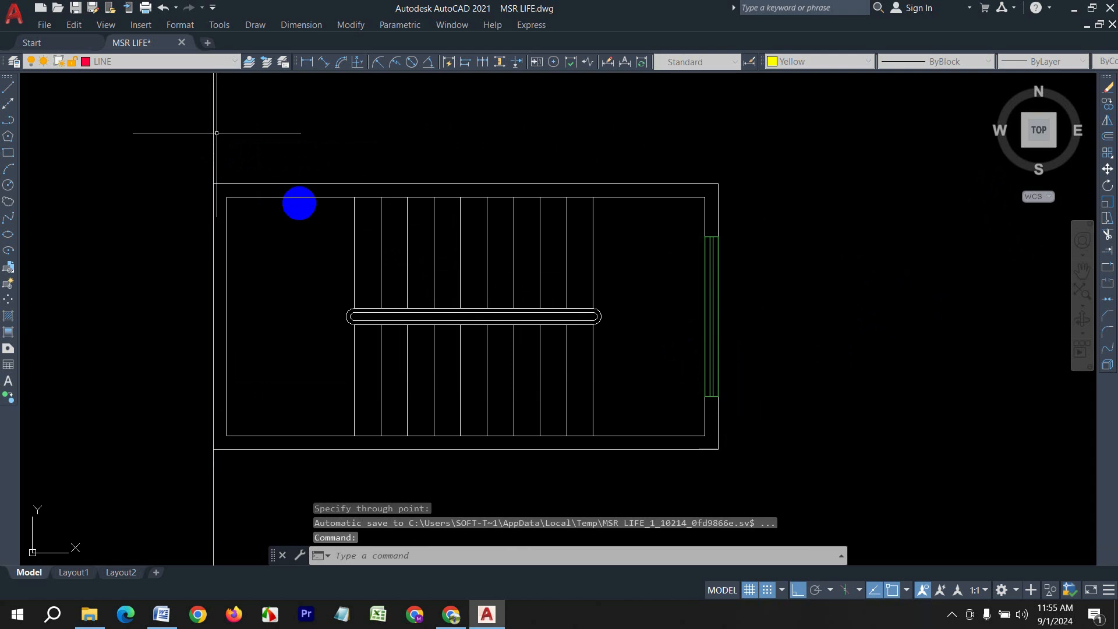
pyautogui.click(353, 197)
pyautogui.click(350, 132)
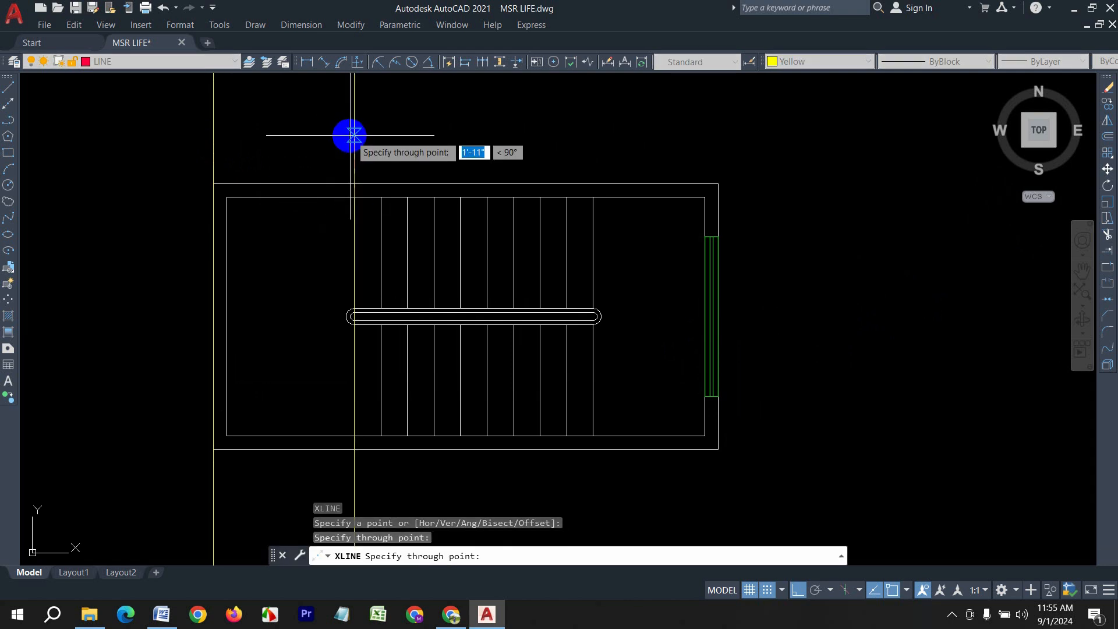
pyautogui.press('Return')
# Step: Draw vertical construction lines through the last stair line and through the plan's outer right wall corner
pyautogui.moveTo(593, 180); pyautogui.dragTo(558, 210, button='middle')
pyautogui.press('Return')
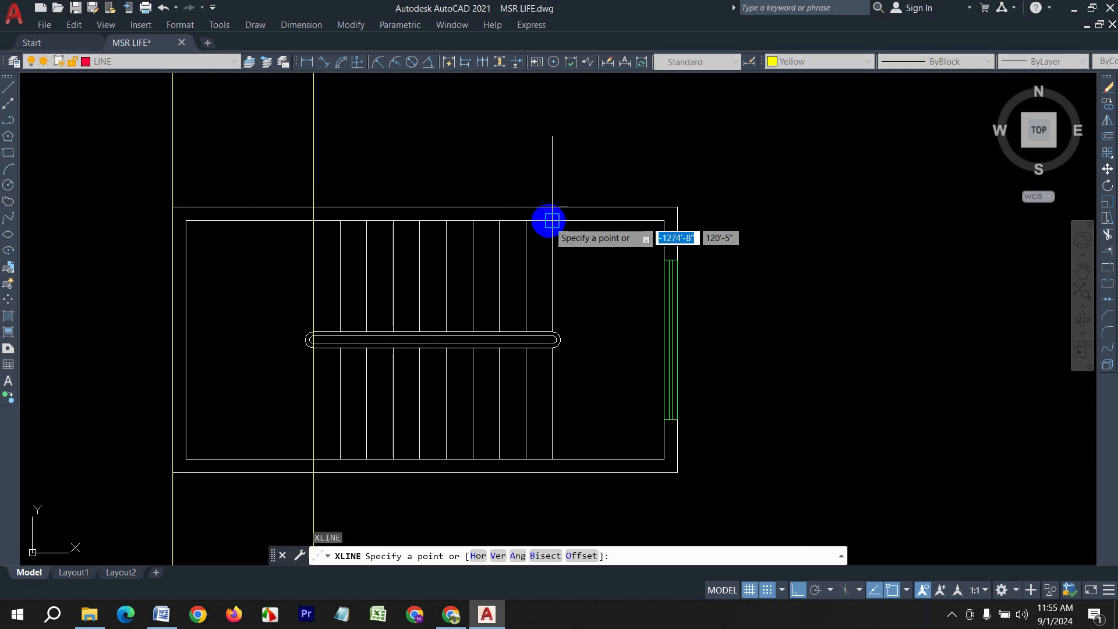
pyautogui.click(553, 220)
pyautogui.click(554, 140)
pyautogui.press('Return')
pyautogui.press('Return')
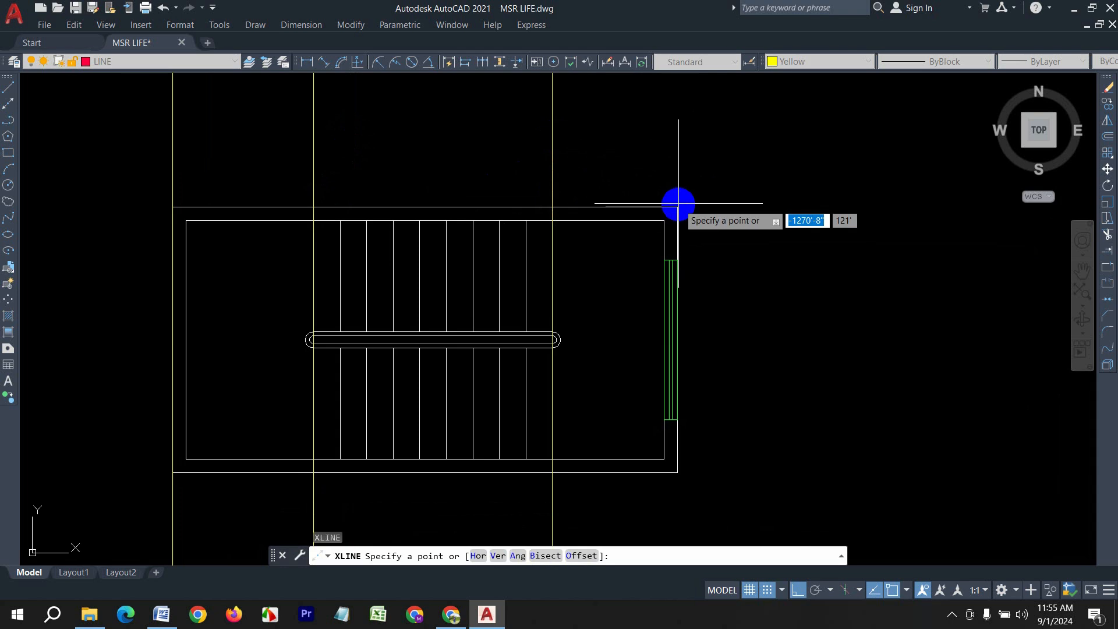
pyautogui.click(677, 206)
pyautogui.click(677, 141)
pyautogui.press('Return')
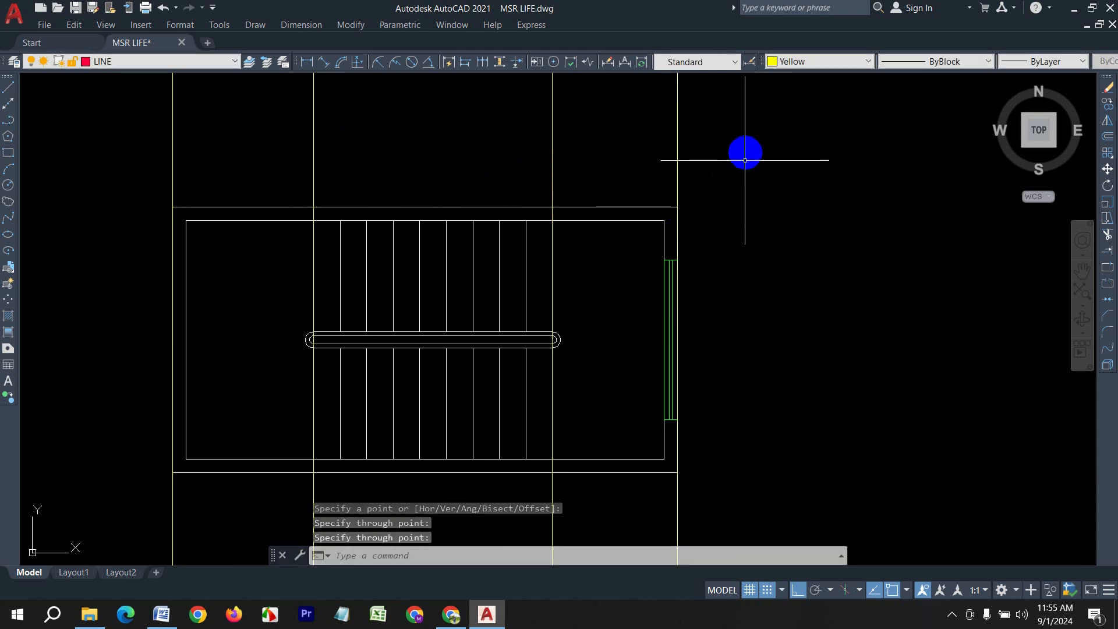
# Step: Above the plan, start a polyline for the lower landing from the first-stair construction line to the outer left one, 6" up and back
pyautogui.moveTo(702, 156); pyautogui.dragTo(708, 288, button='middle')
pyautogui.scroll(-4, 606, 339)
pyautogui.scroll(2, 658, 385)
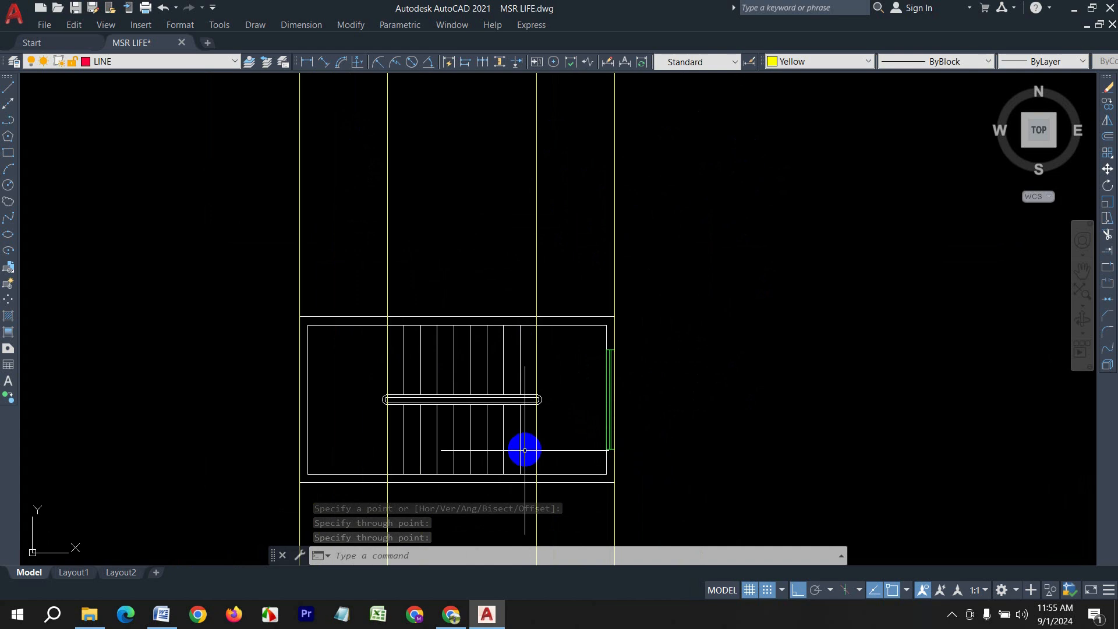
pyautogui.moveTo(369, 280); pyautogui.dragTo(374, 360, button='middle')
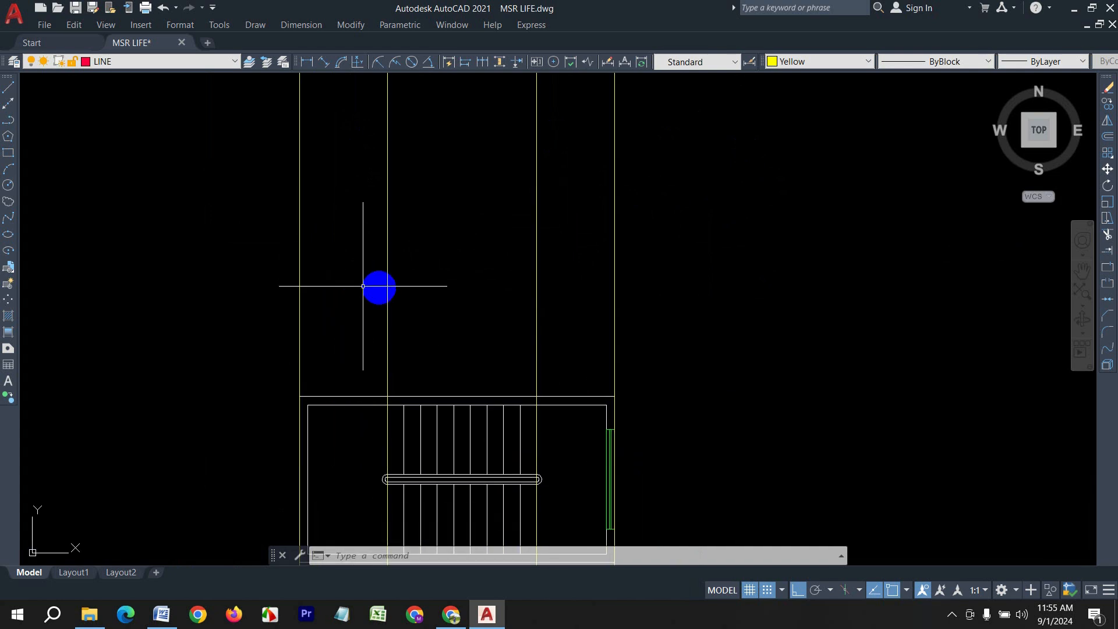
pyautogui.scroll(2, 385, 287)
pyautogui.write('p')
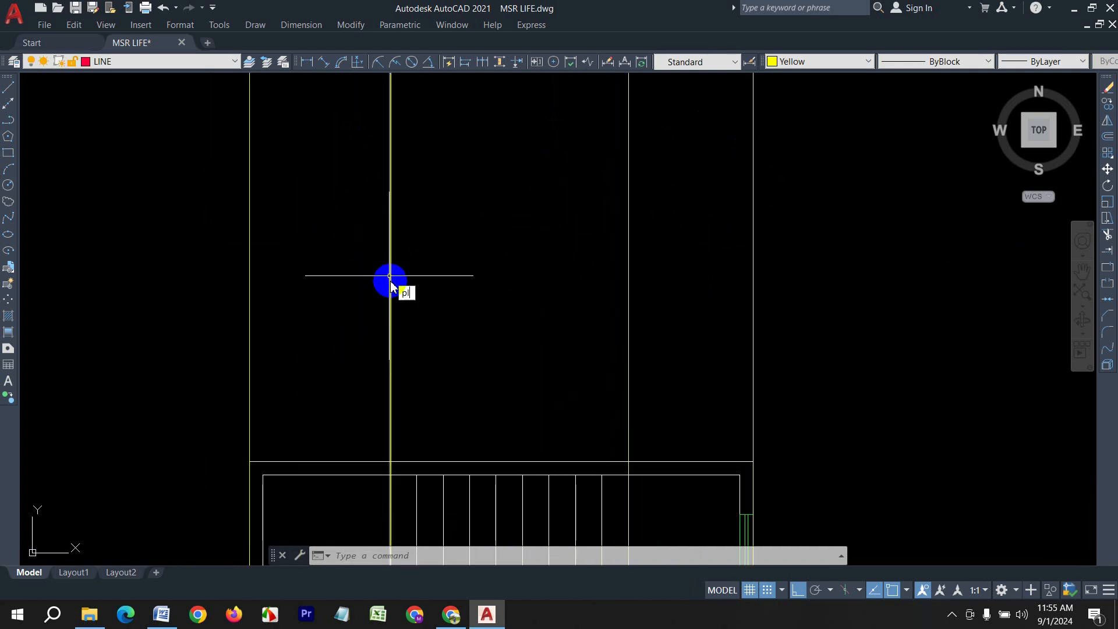
pyautogui.write('l')
pyautogui.press('Return')
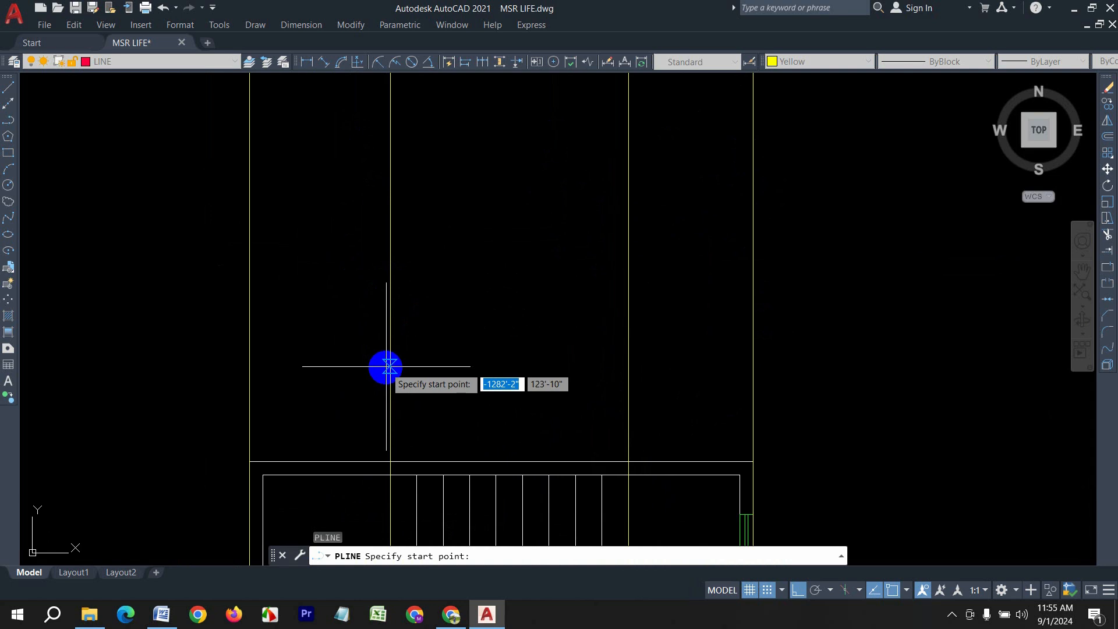
pyautogui.click(388, 366)
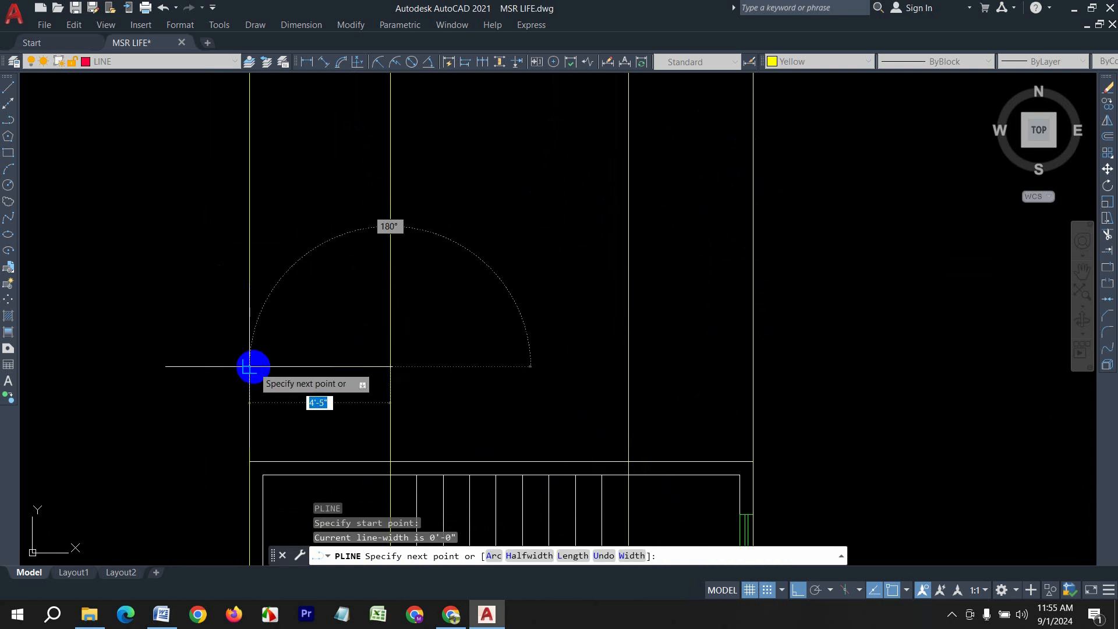
pyautogui.click(250, 367)
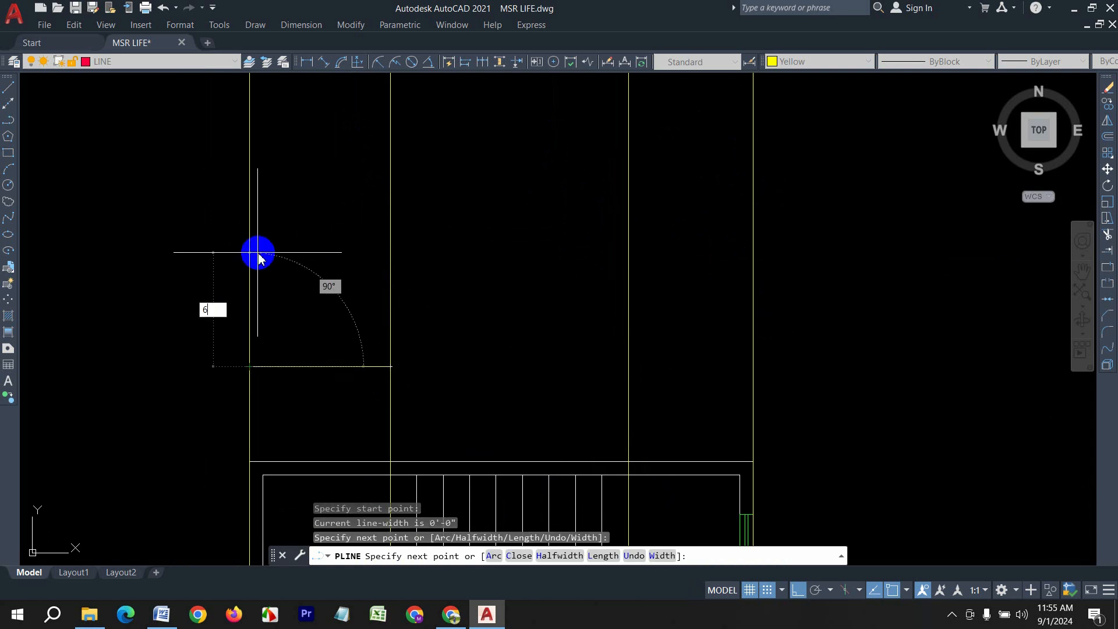
pyautogui.write('6')
pyautogui.press('Return')
pyautogui.scroll(2, 373, 335)
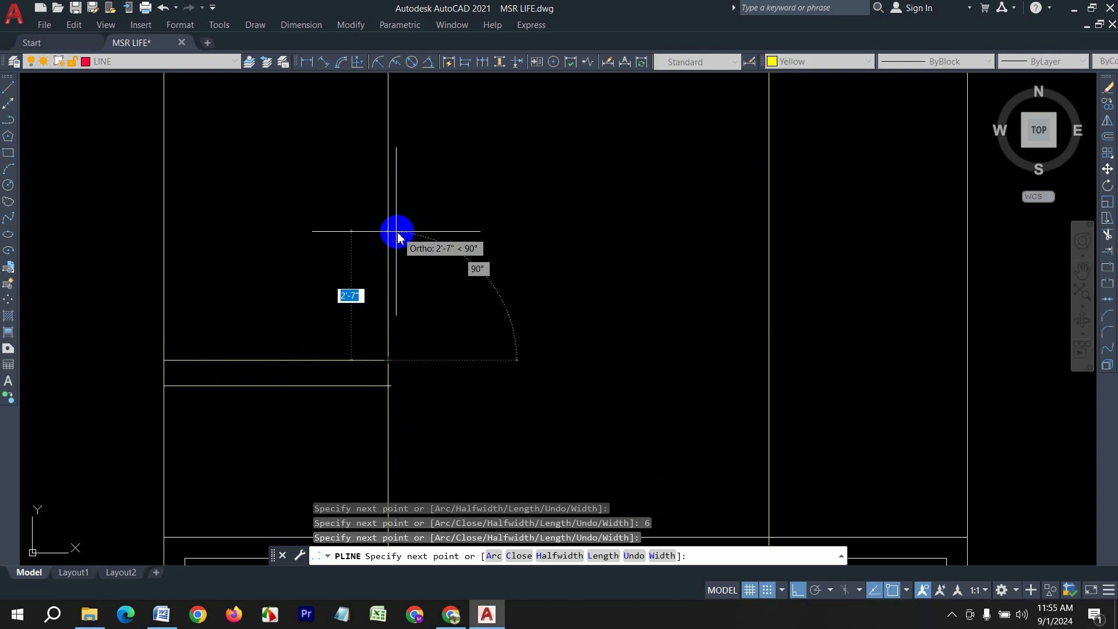
# Step: Continue the polyline up to the right from the lower landing with three steps of 6" riser and 10" tread
pyautogui.press('Return')
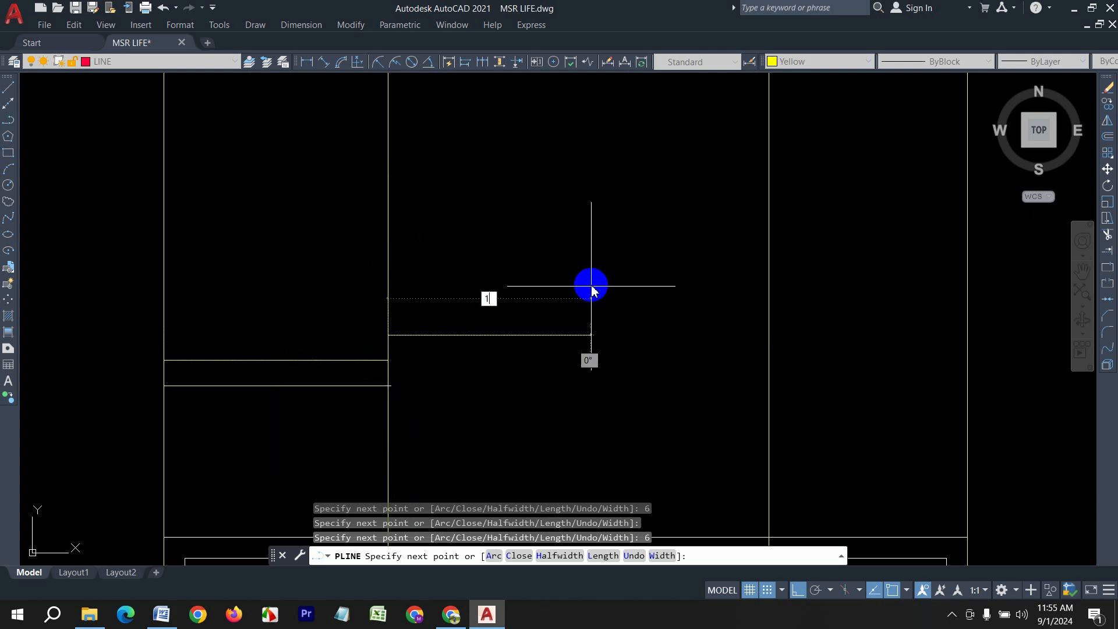
pyautogui.write('10')
pyautogui.press('Return')
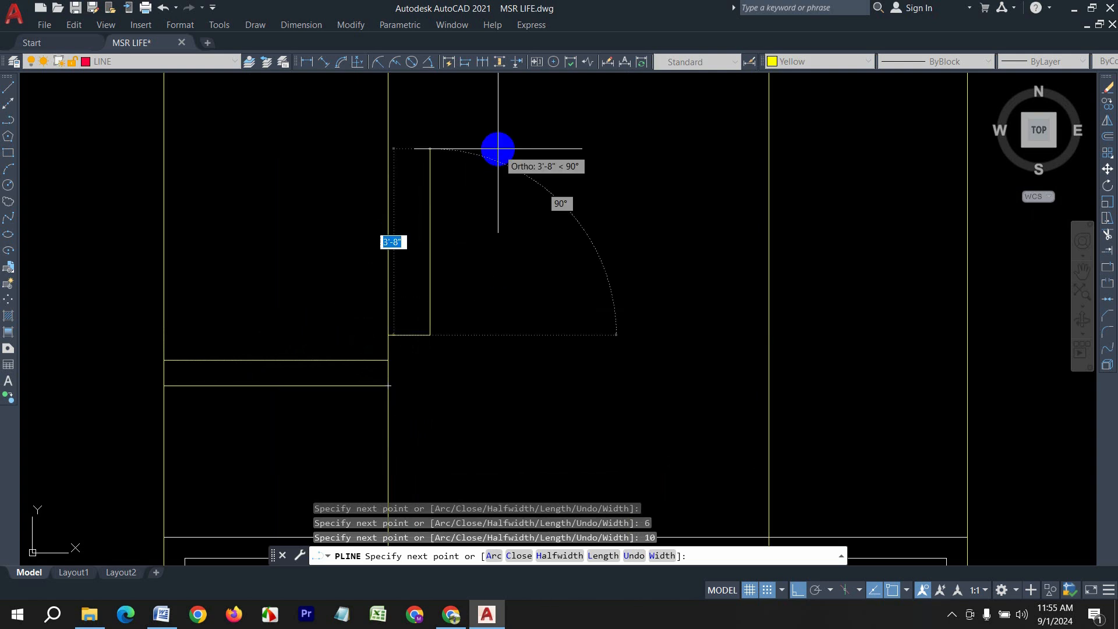
pyautogui.write('6')
pyautogui.press('Return')
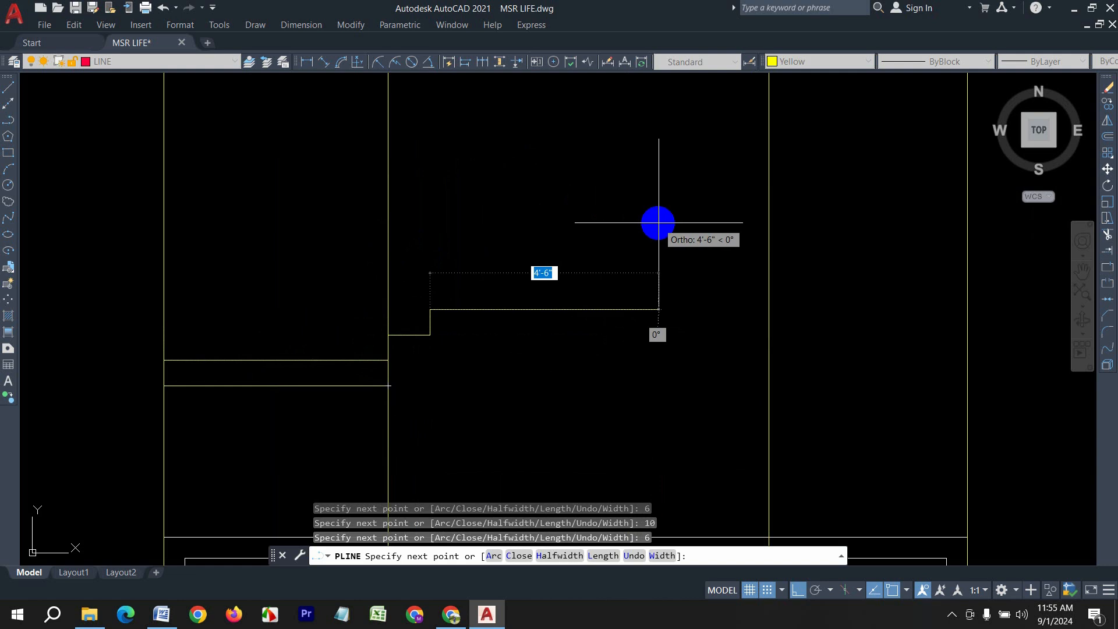
pyautogui.write('10')
pyautogui.press('Return')
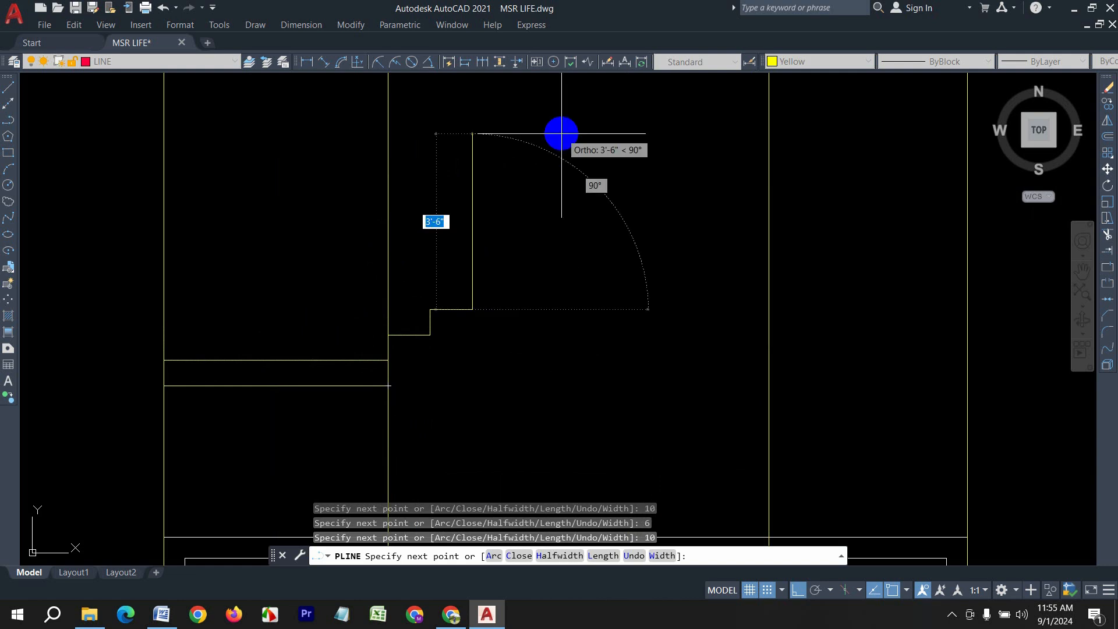
pyautogui.write('6')
pyautogui.press('Return')
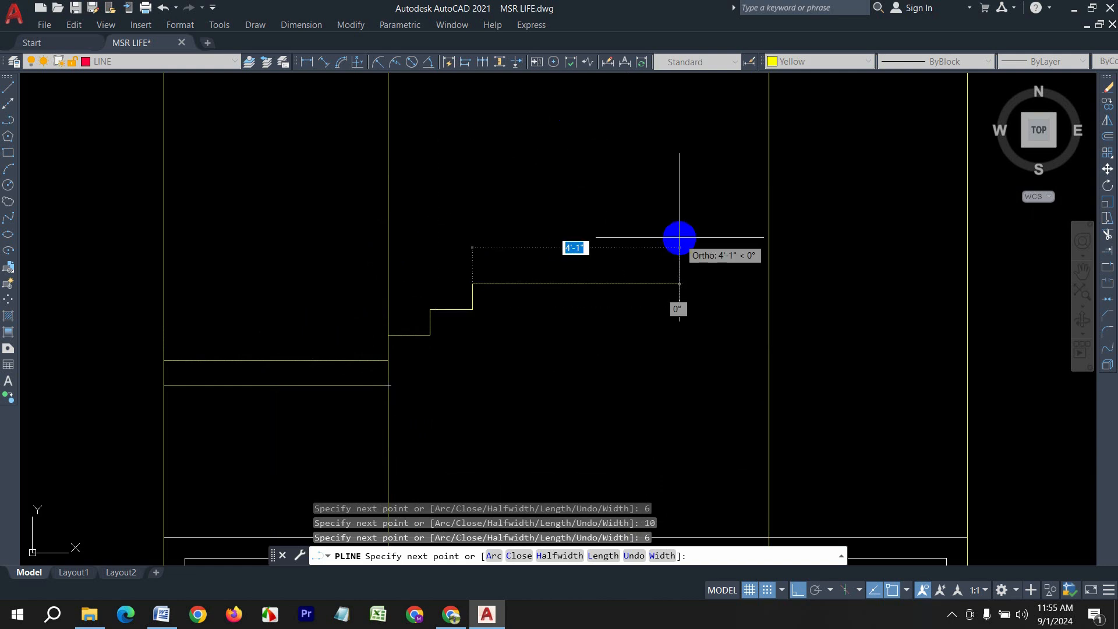
pyautogui.write('10')
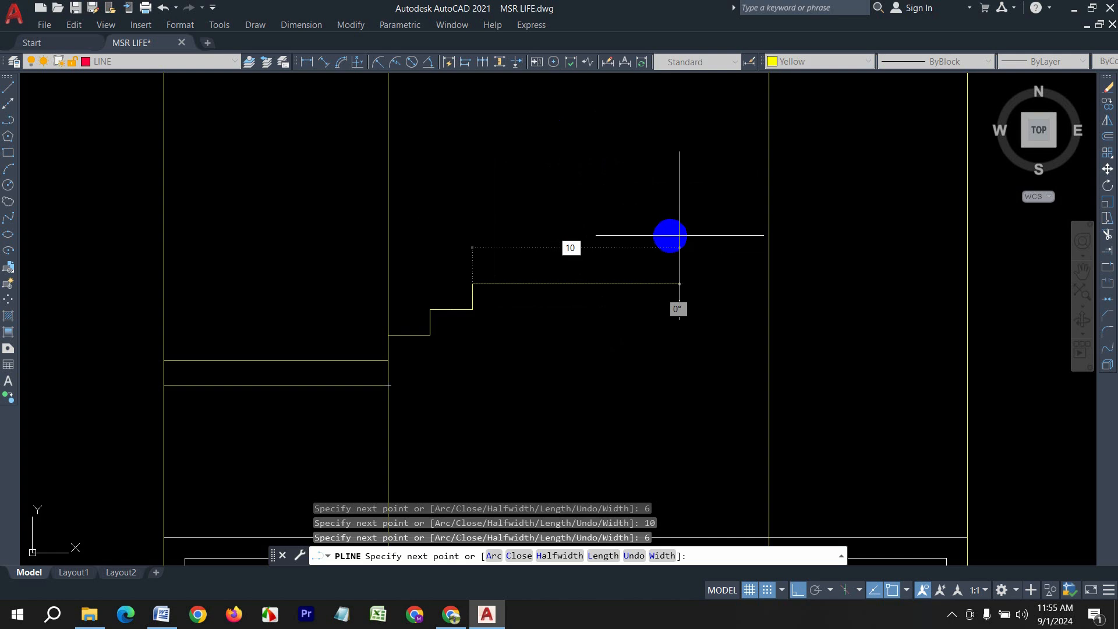
pyautogui.press('Return')
# Step: Extend the flight with a fourth and fifth step, each with a 6" riser and 10" tread
pyautogui.write('6')
pyautogui.press('Return')
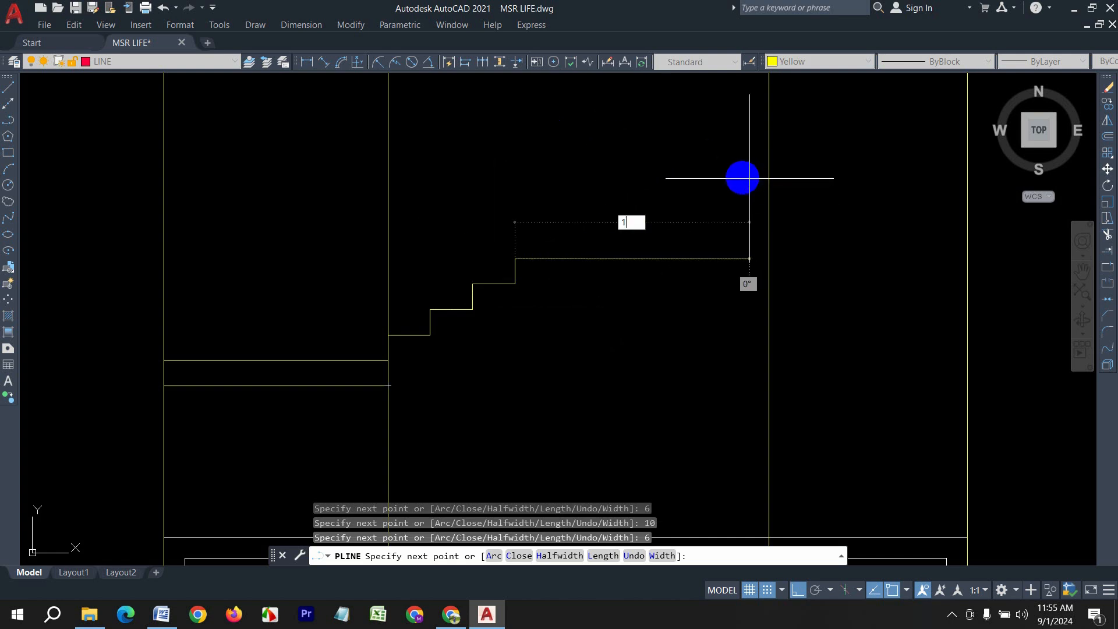
pyautogui.write('10')
pyautogui.press('Return')
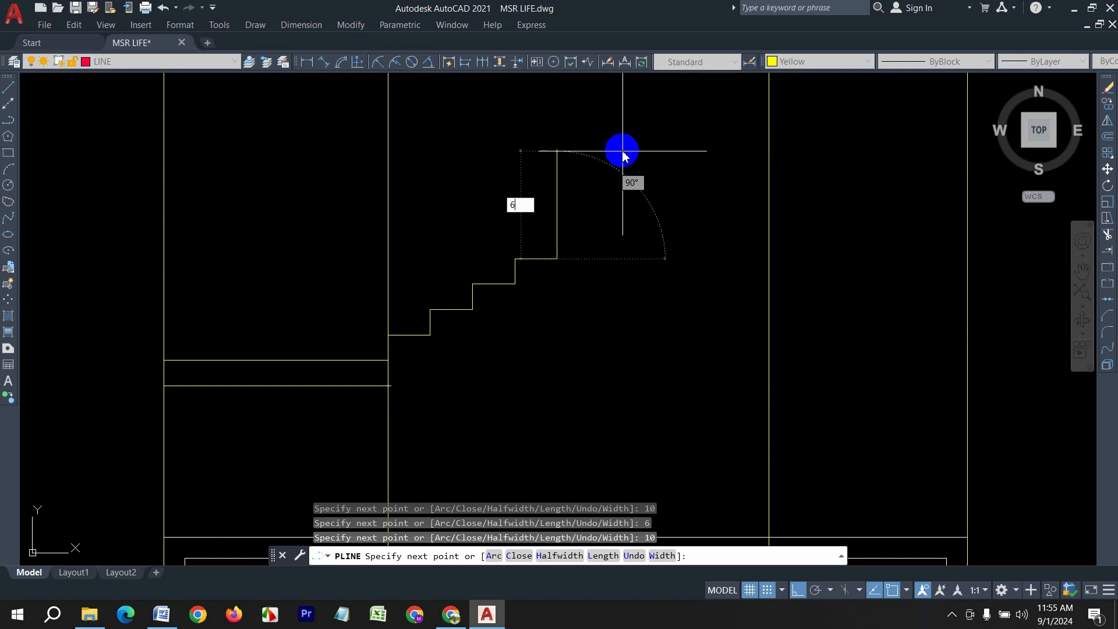
pyautogui.write('6')
pyautogui.press('Return')
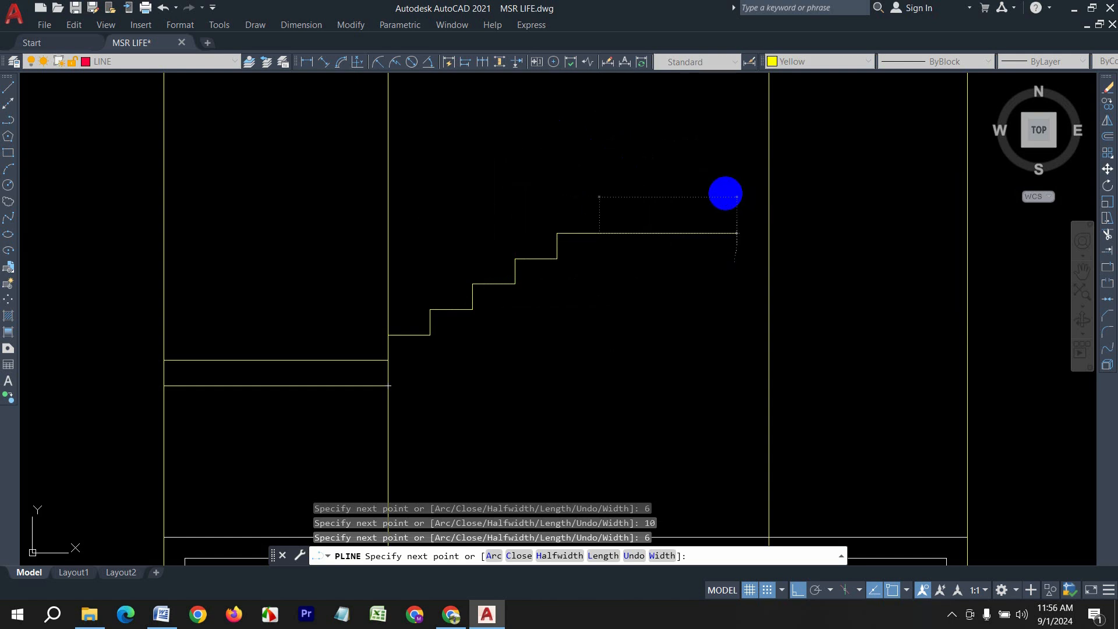
pyautogui.write('10')
pyautogui.press('Return')
pyautogui.moveTo(656, 141); pyautogui.dragTo(604, 200, button='middle')
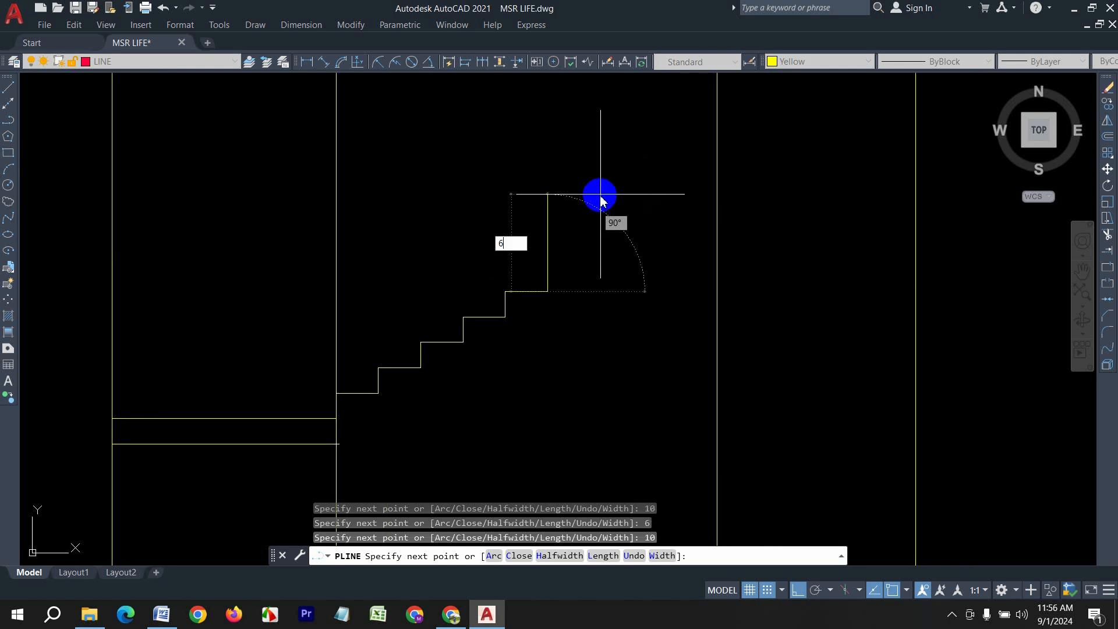
# Step: Add the sixth, seventh and eighth steps to the flight, each with a 6" riser and 10" tread
pyautogui.write('6')
pyautogui.press('Return')
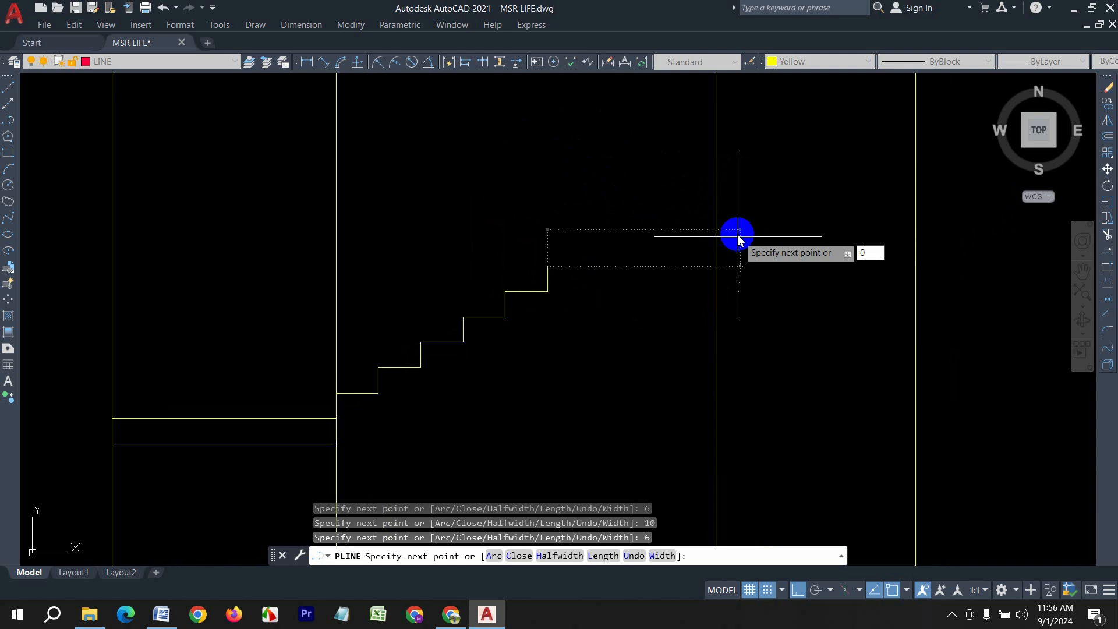
pyautogui.press('Return')
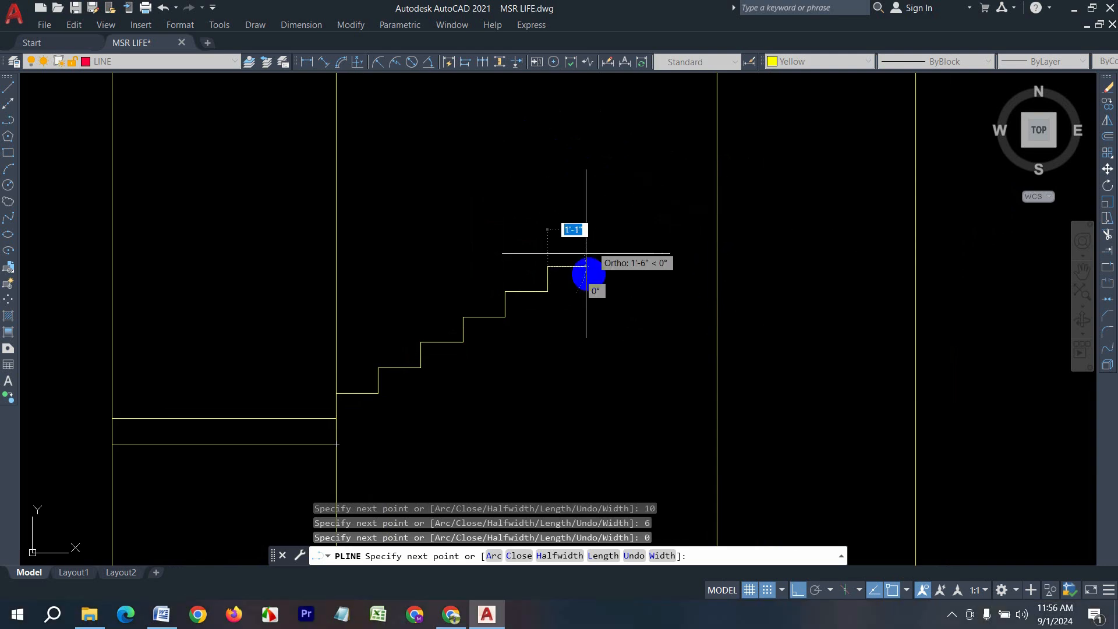
pyautogui.write('2')
pyautogui.write('0')
pyautogui.press('Return')
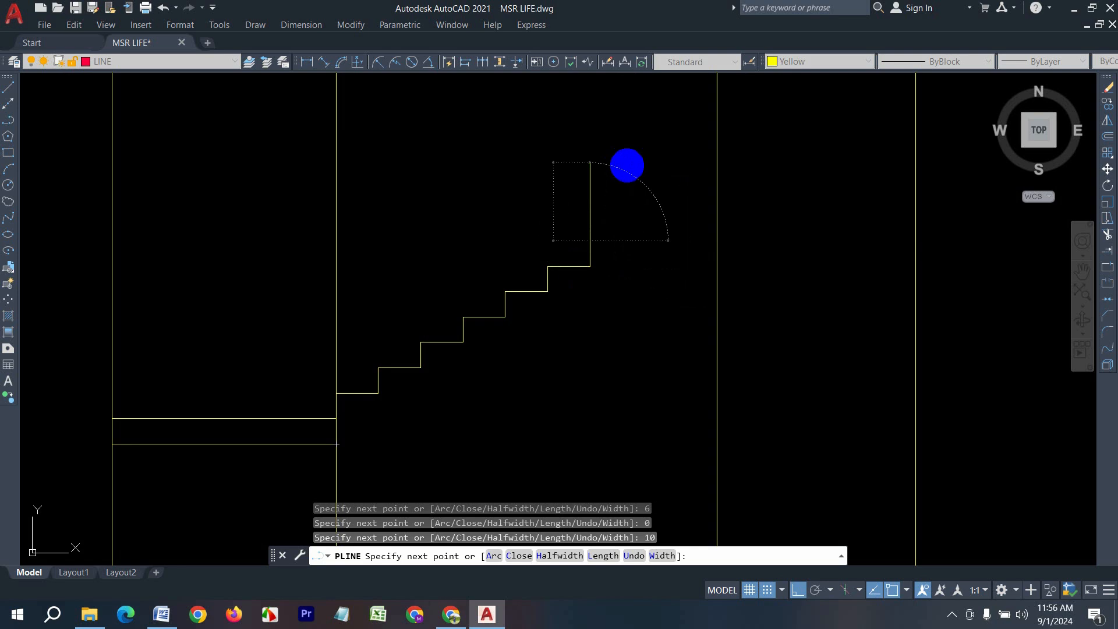
pyautogui.write('6')
pyautogui.press('Return')
pyautogui.write('10')
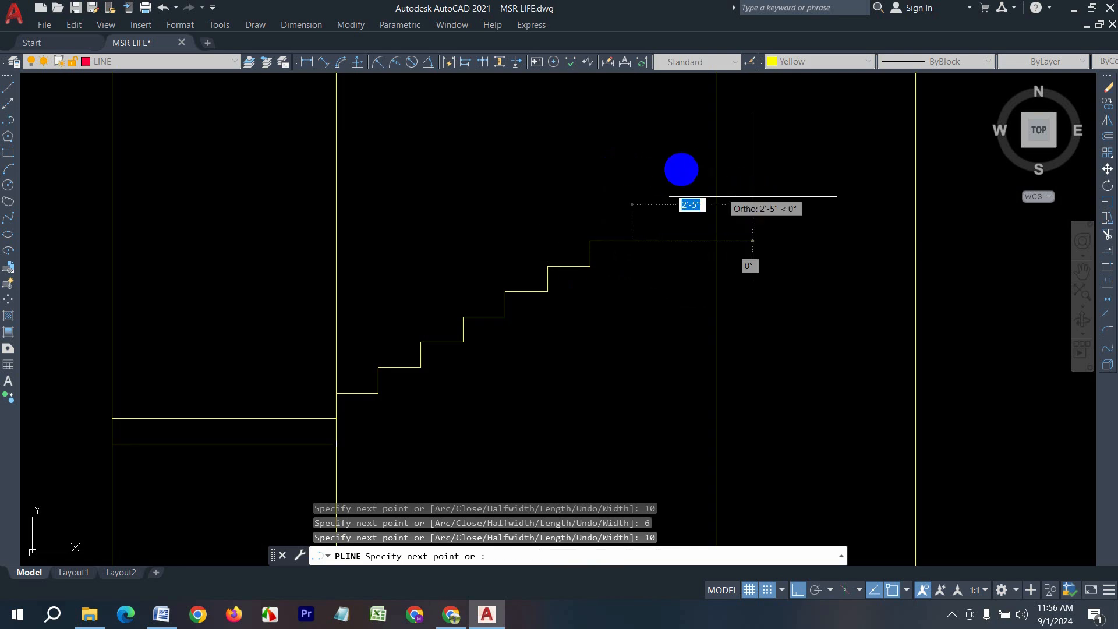
pyautogui.press('Return')
pyautogui.write('6')
pyautogui.press('Return')
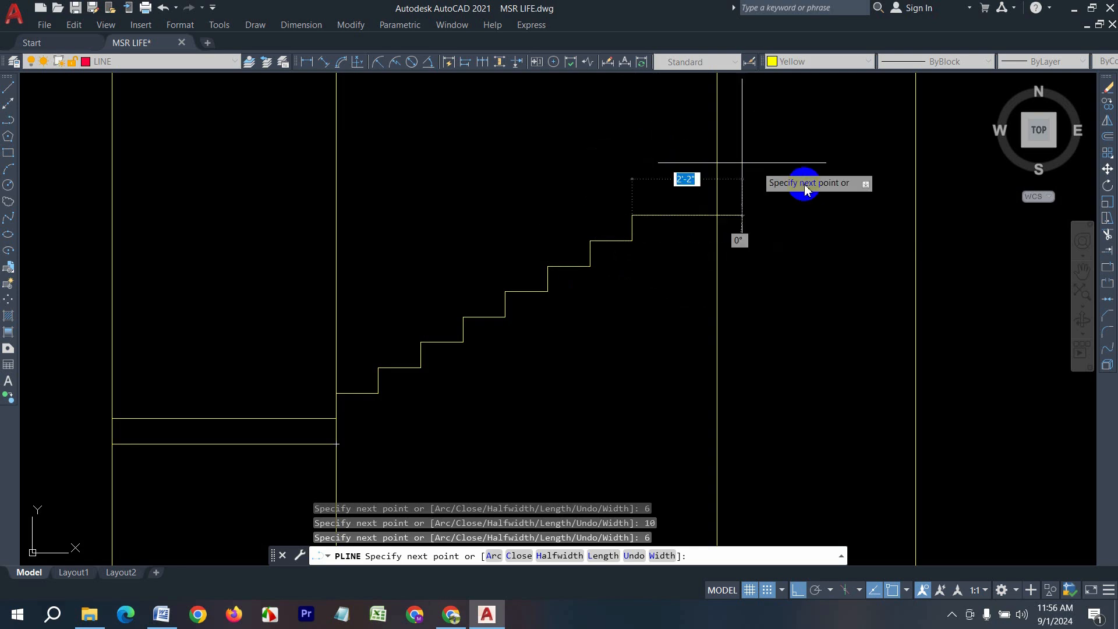
pyautogui.press('Return')
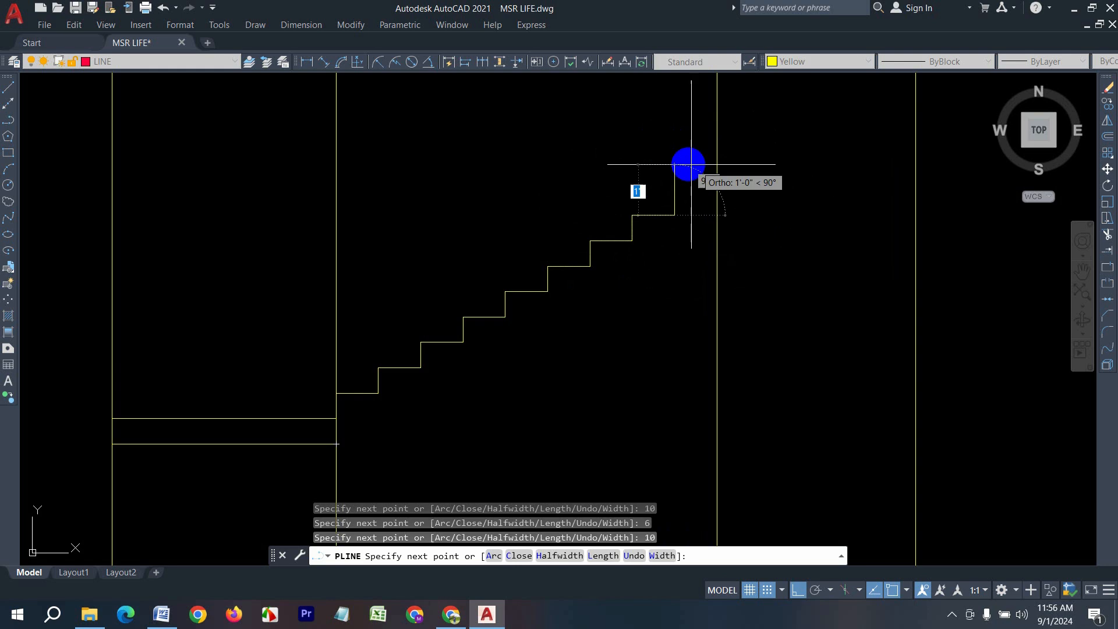
# Step: Finish the polyline with a last 6" riser and a 6" thick upper landing reaching the outer right construction line and back to the last-stair line
pyautogui.write('6')
pyautogui.press('Return')
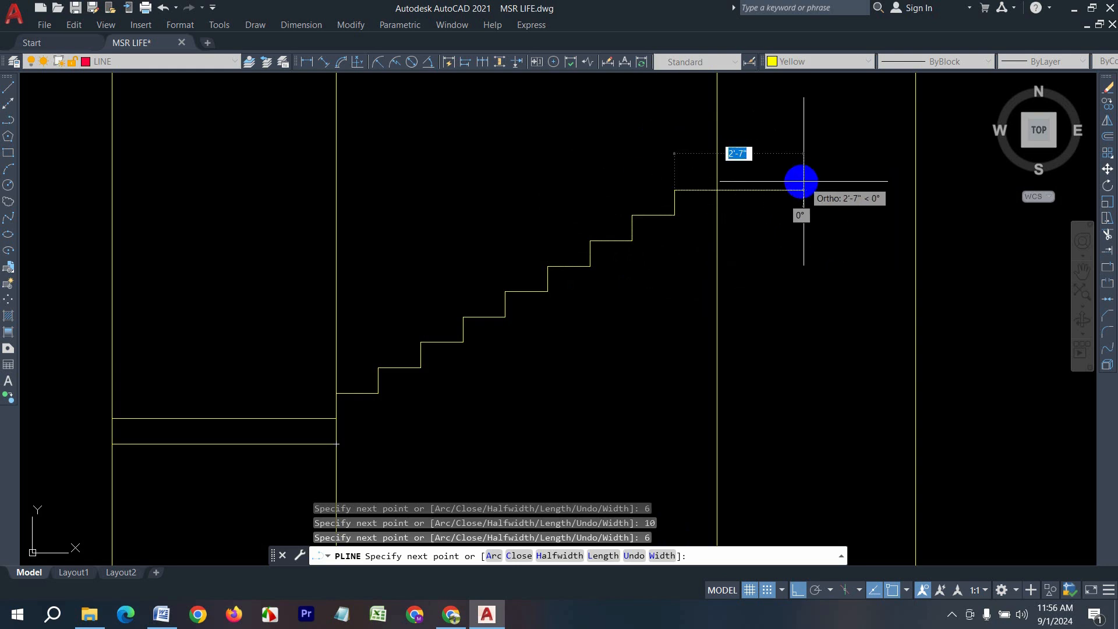
pyautogui.click(915, 190)
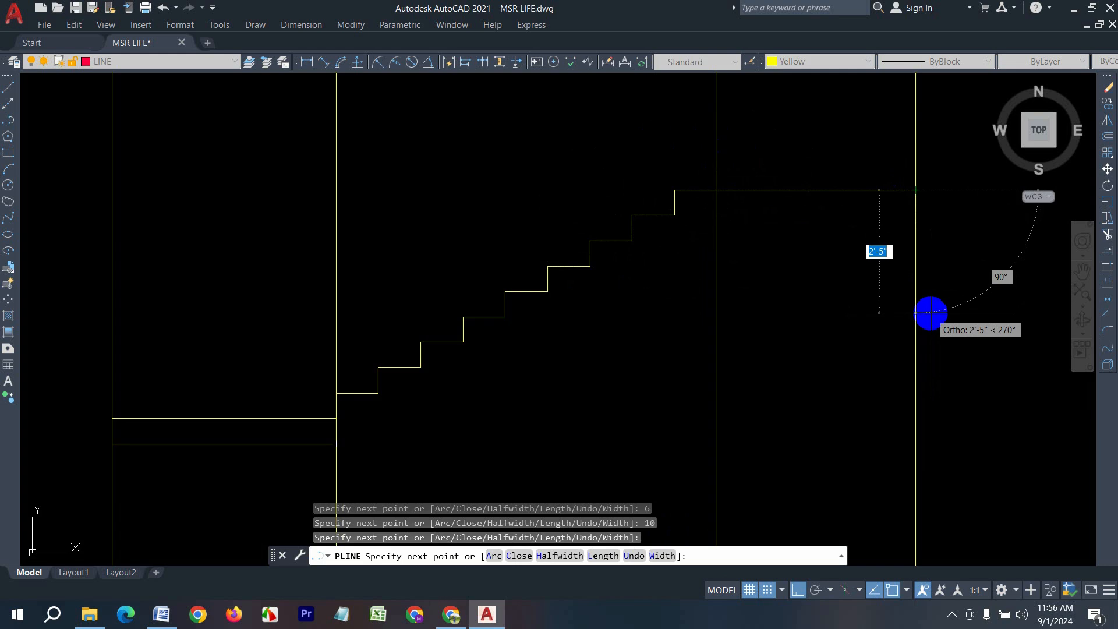
pyautogui.write('6')
pyautogui.press('Return')
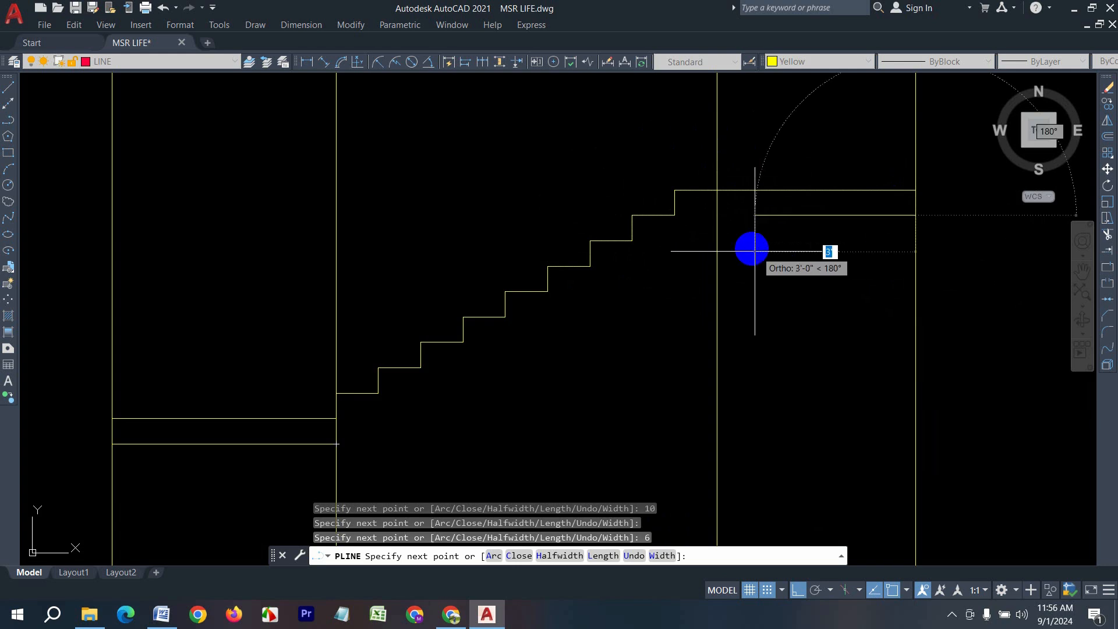
pyautogui.click(716, 215)
pyautogui.scroll(-4, 655, 313)
pyautogui.press('Return')
# Step: Delete the four vertical construction lines
pyautogui.click(803, 232)
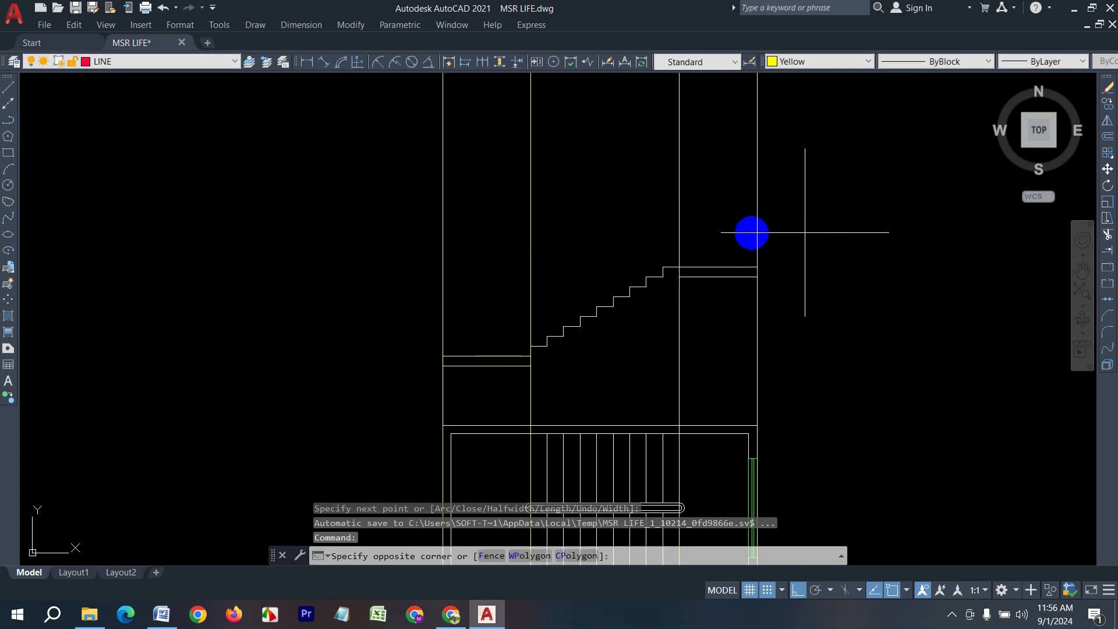
pyautogui.click(348, 186)
pyautogui.press('Delete')
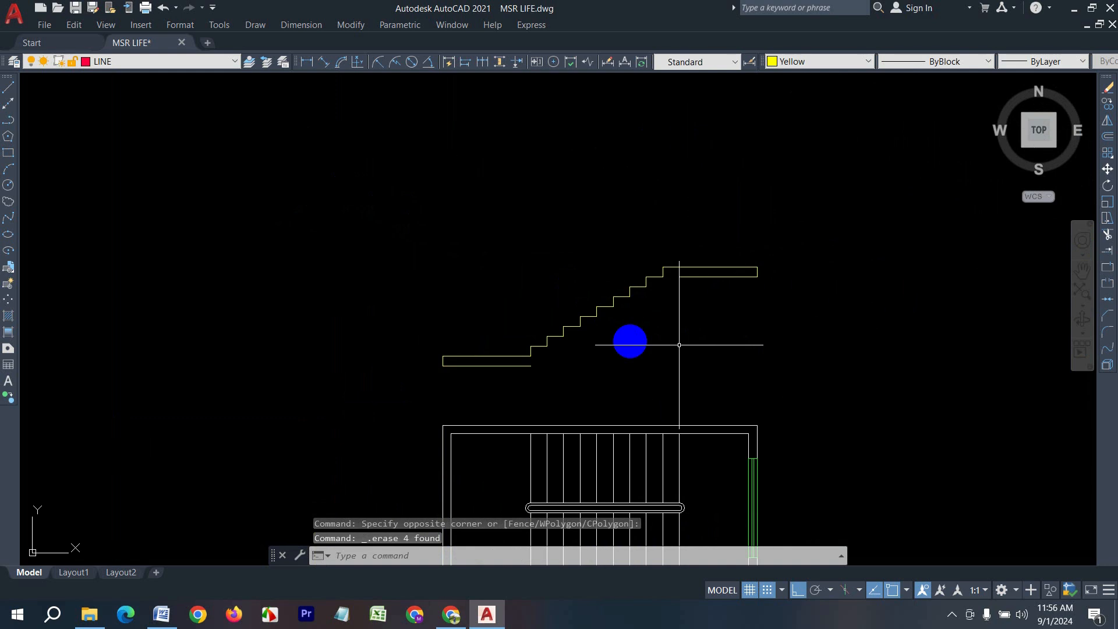
# Step: Draw a sloping line from the foot of the first riser to the foot of the last riser
pyautogui.scroll(2, 640, 335)
pyautogui.click(8, 86)
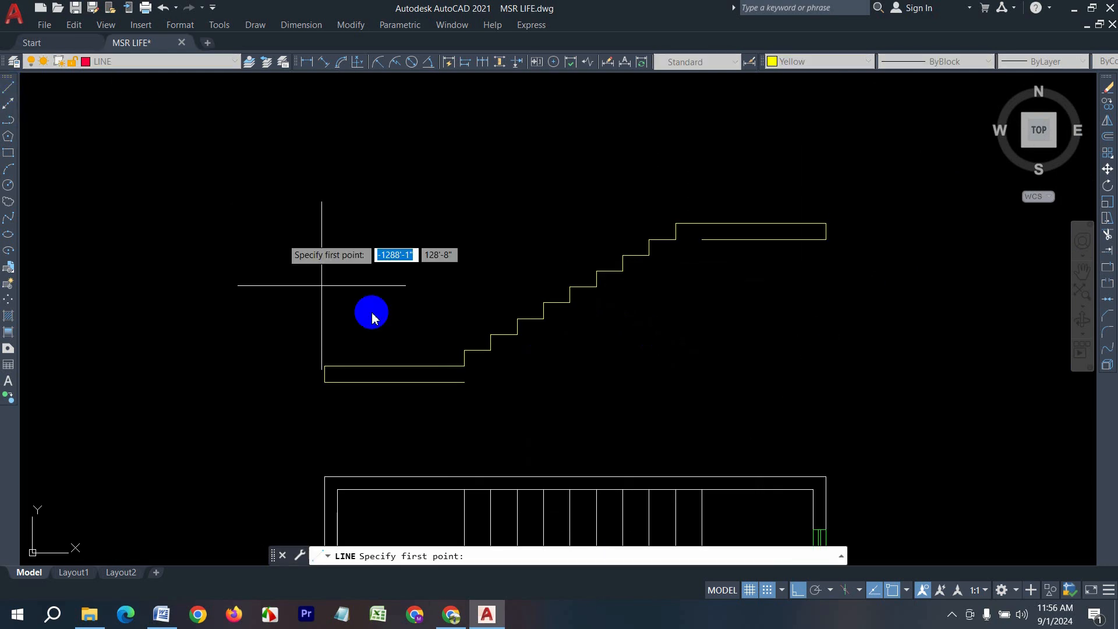
pyautogui.scroll(2, 494, 375)
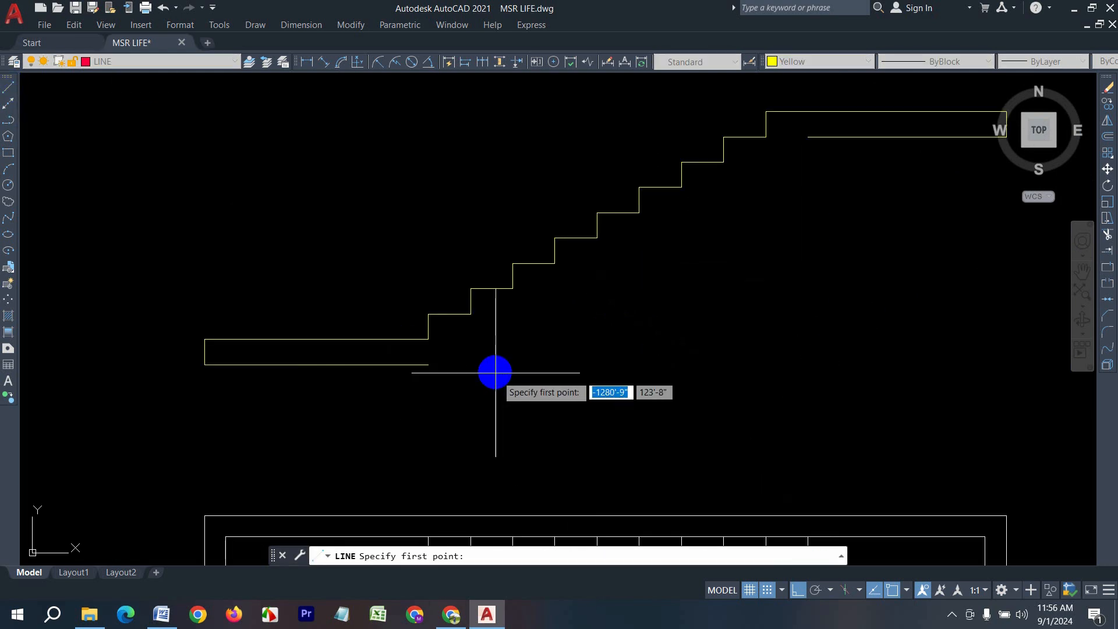
pyautogui.click(427, 339)
pyautogui.click(766, 137)
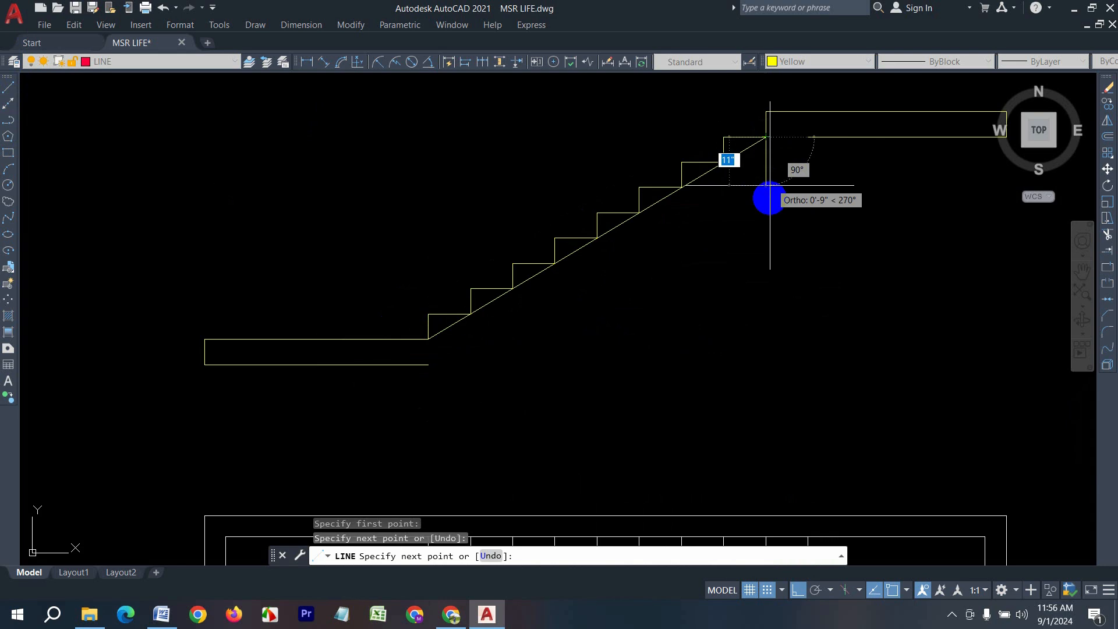
pyautogui.press('Escape')
pyautogui.press('Escape')
pyautogui.press('Escape')
pyautogui.press('Escape')
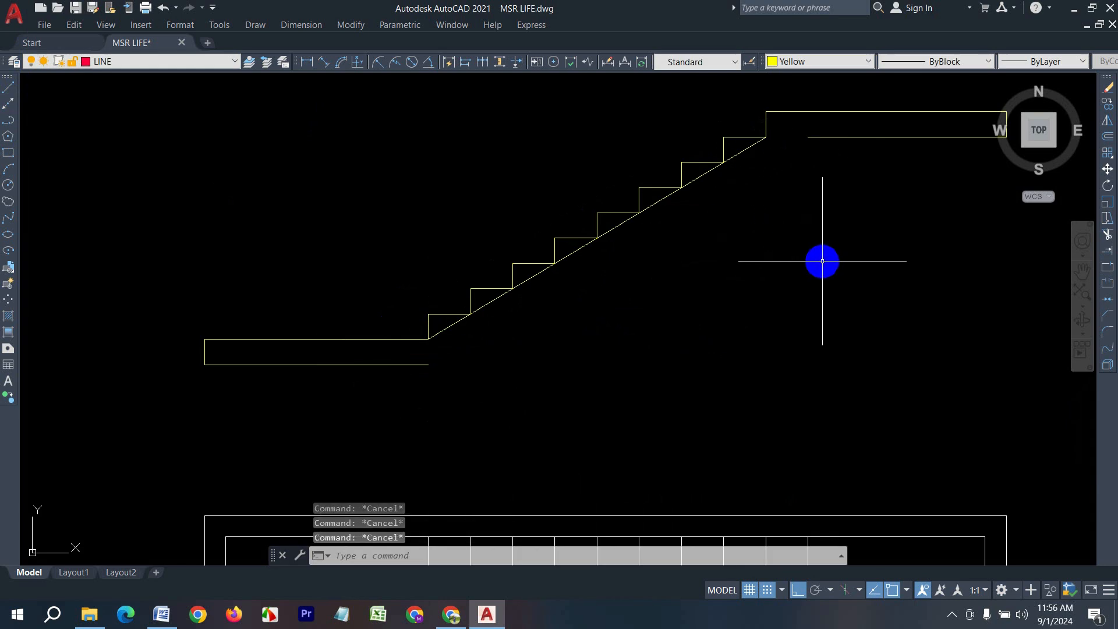
# Step: Offset the sloping line 6" to the underside of the flight
pyautogui.write('o')
pyautogui.press('Return')
pyautogui.write('6')
pyautogui.press('Return')
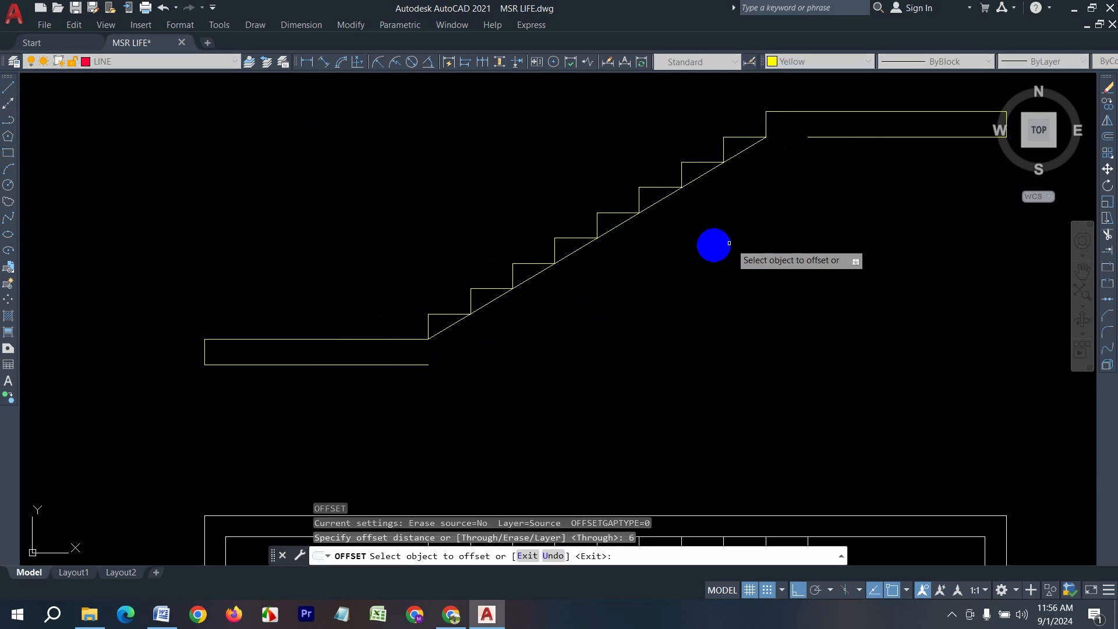
pyautogui.click(627, 230)
pyautogui.click(806, 316)
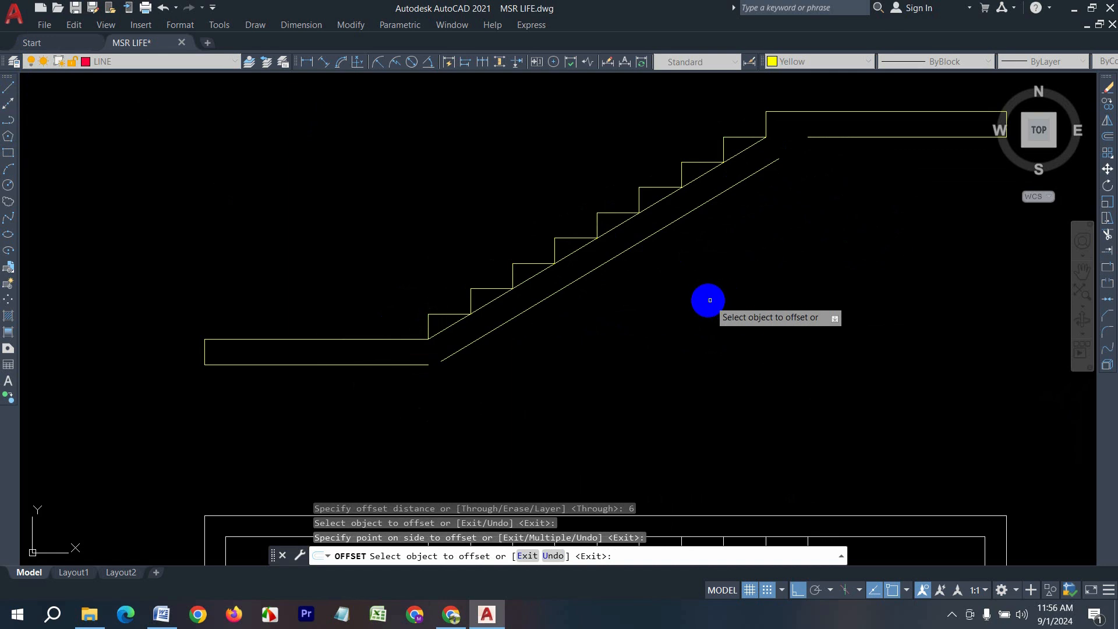
pyautogui.press('Escape')
pyautogui.press('Escape')
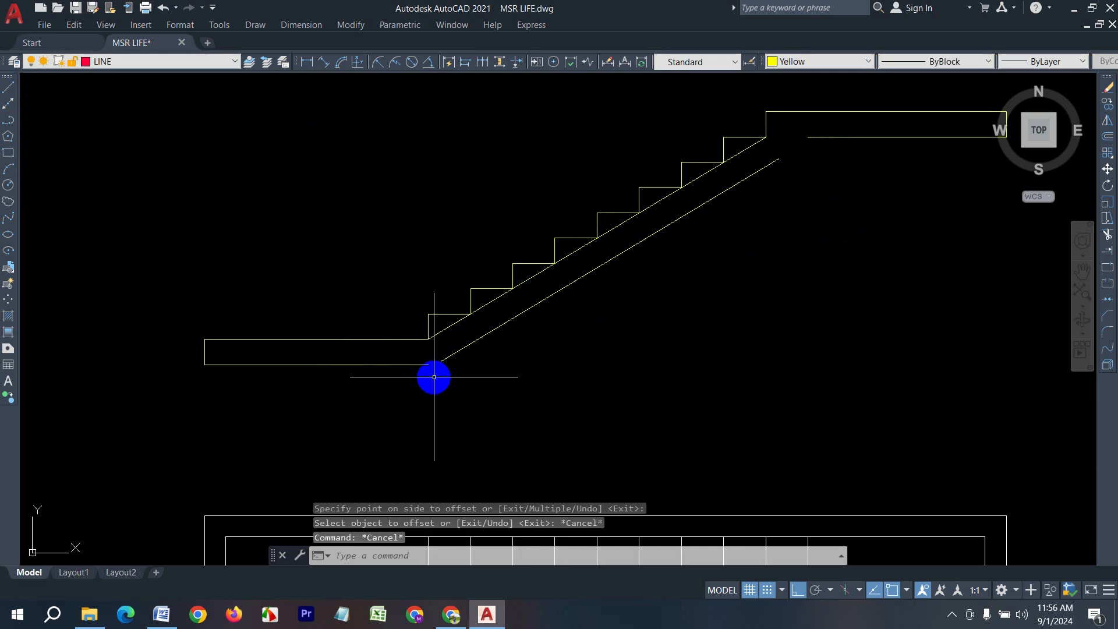
# Step: Fillet the lower landing's underside with the offset sloping line into a sharp corner
pyautogui.press('Return')
pyautogui.click(417, 365)
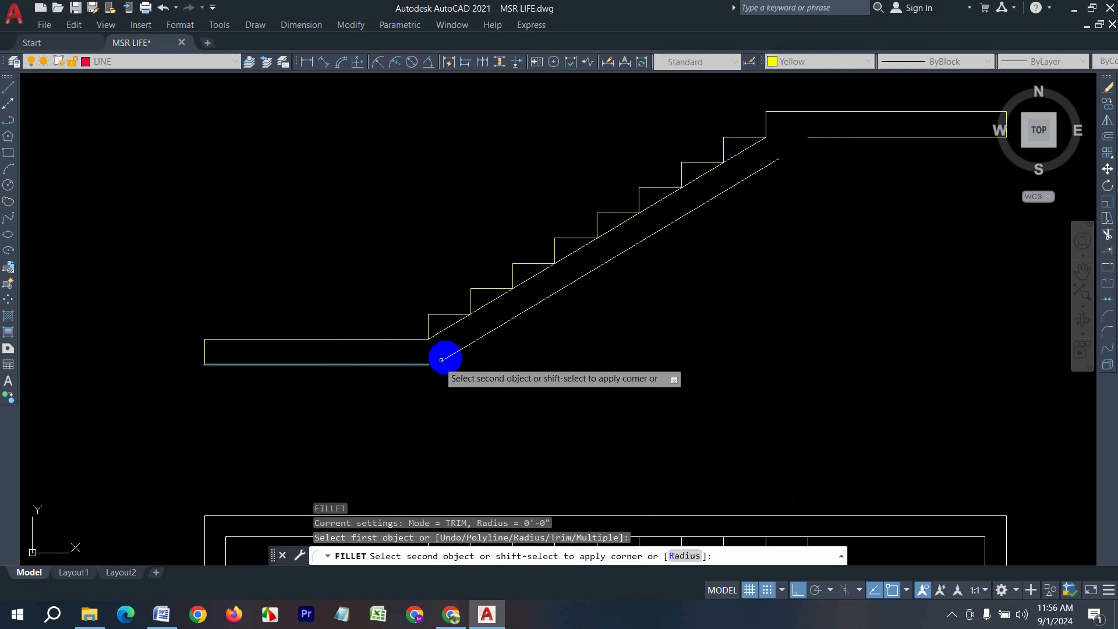
pyautogui.click(450, 354)
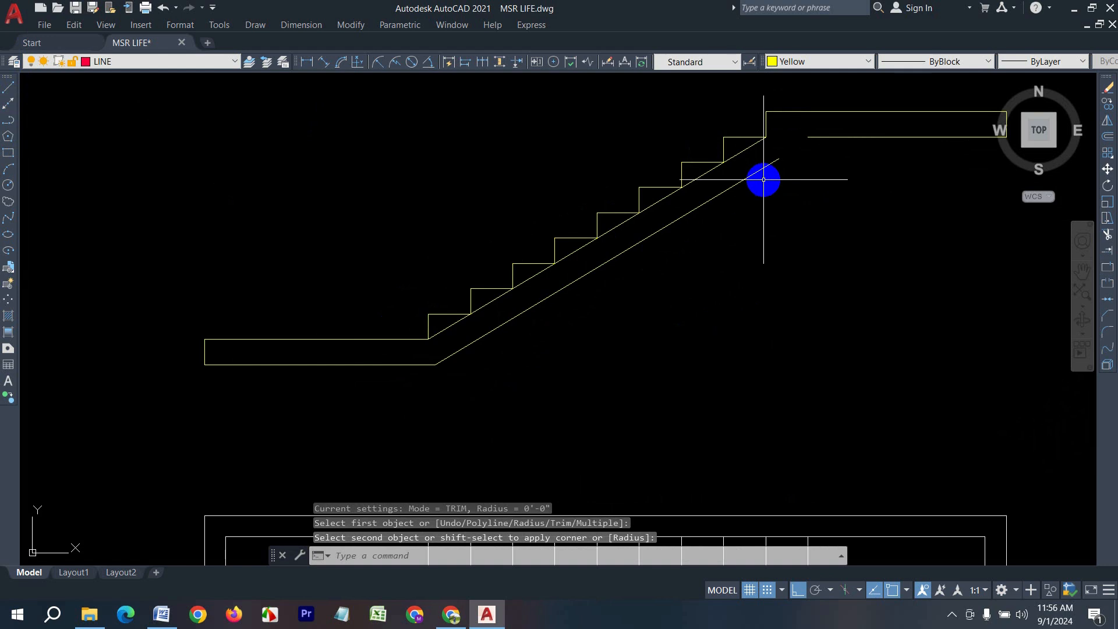
pyautogui.press('Escape')
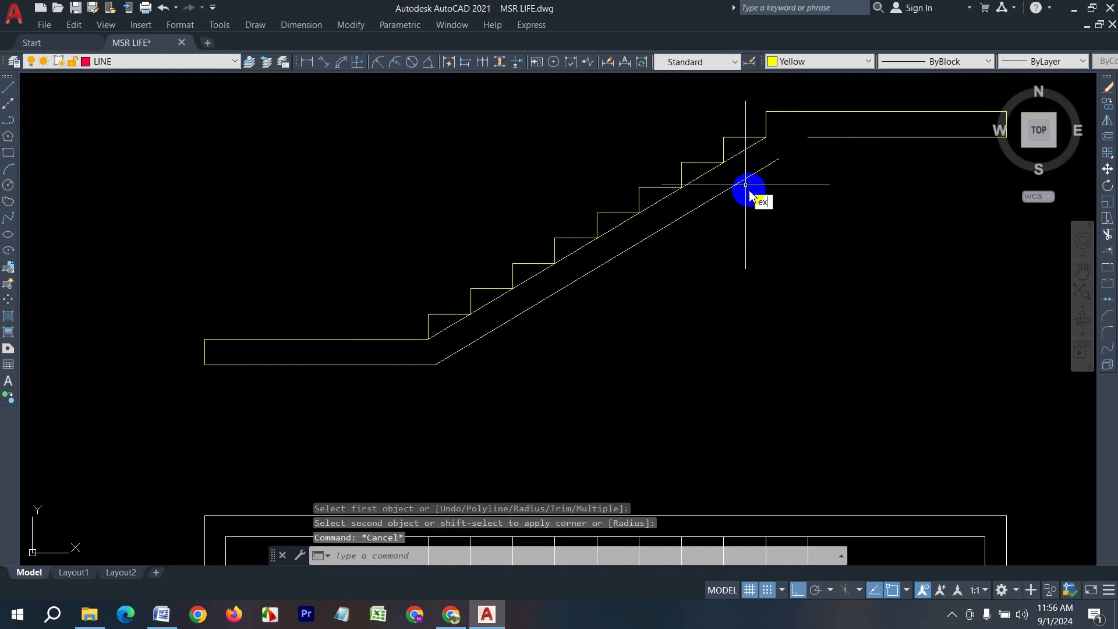
# Step: Extend the offset sloping line up to the upper landing's underside and clean up the corner where they meet
pyautogui.press('Return')
pyautogui.scroll(2, 818, 128)
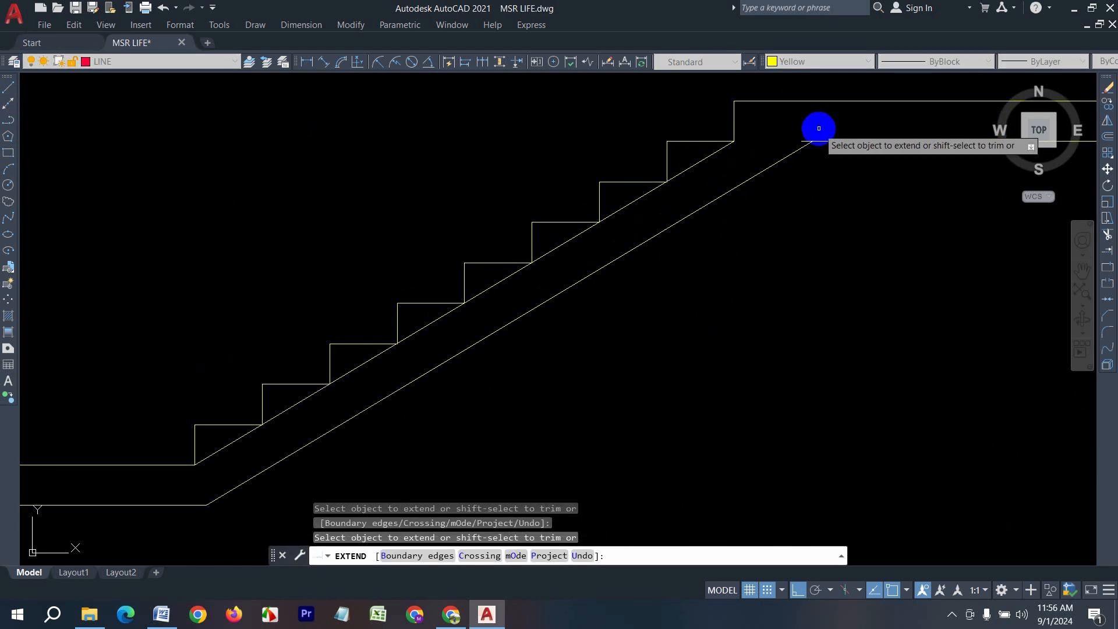
pyautogui.scroll(2, 789, 148)
pyautogui.press('Escape')
pyautogui.write('tr')
pyautogui.press('Return')
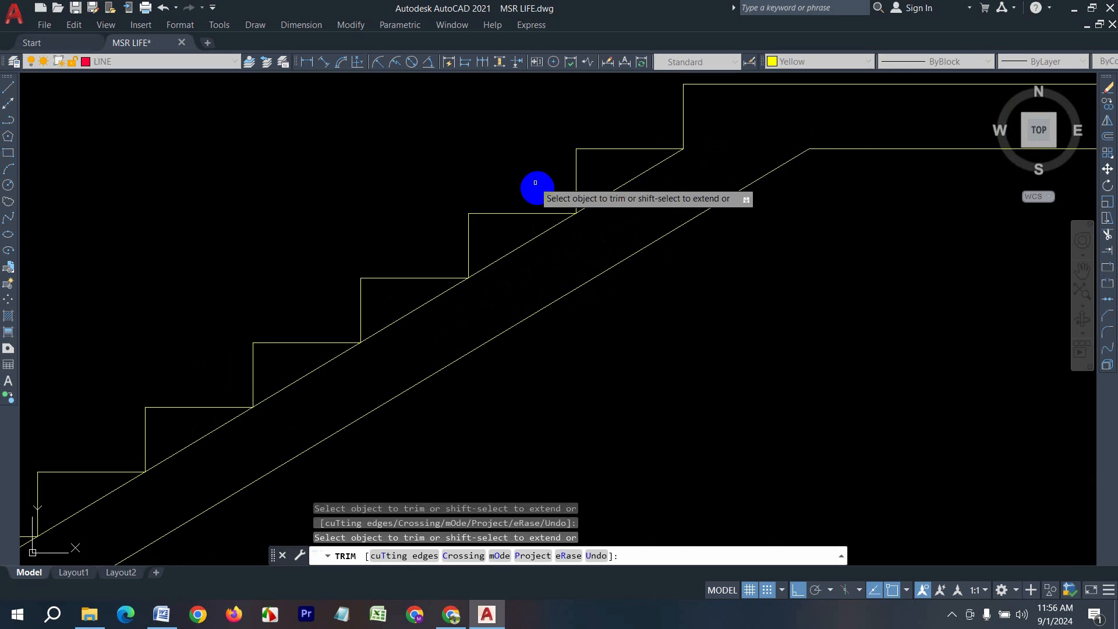
pyautogui.press('Escape')
# Step: Delete the sloping guide line that runs through the inner corners of the steps
pyautogui.click(609, 182)
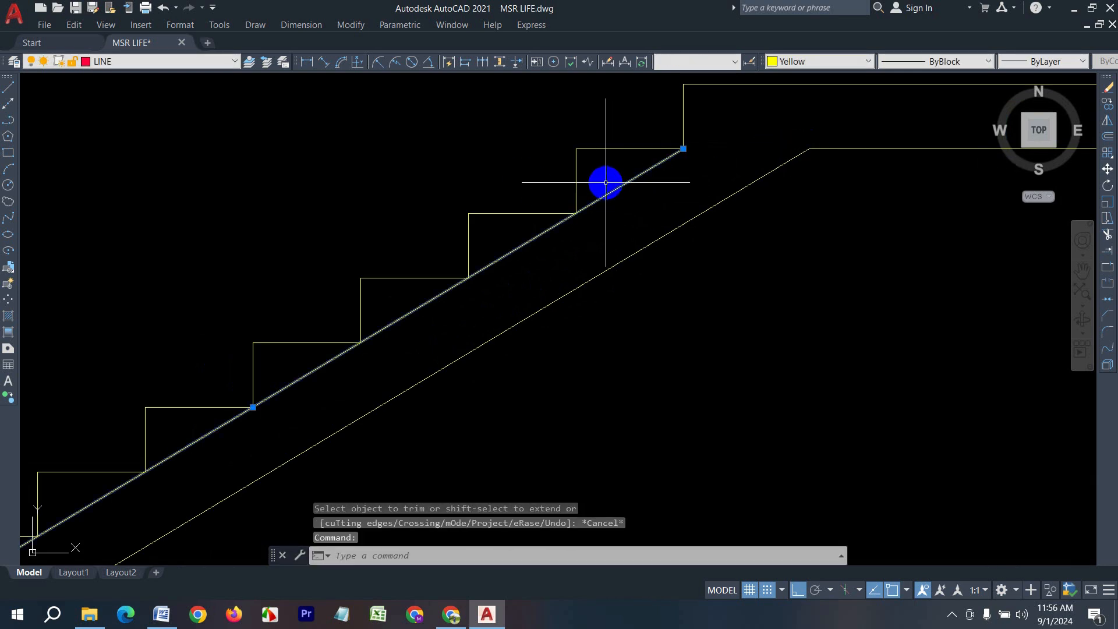
pyautogui.press('Delete')
pyautogui.scroll(-3, 599, 195)
pyautogui.scroll(-1, 612, 259)
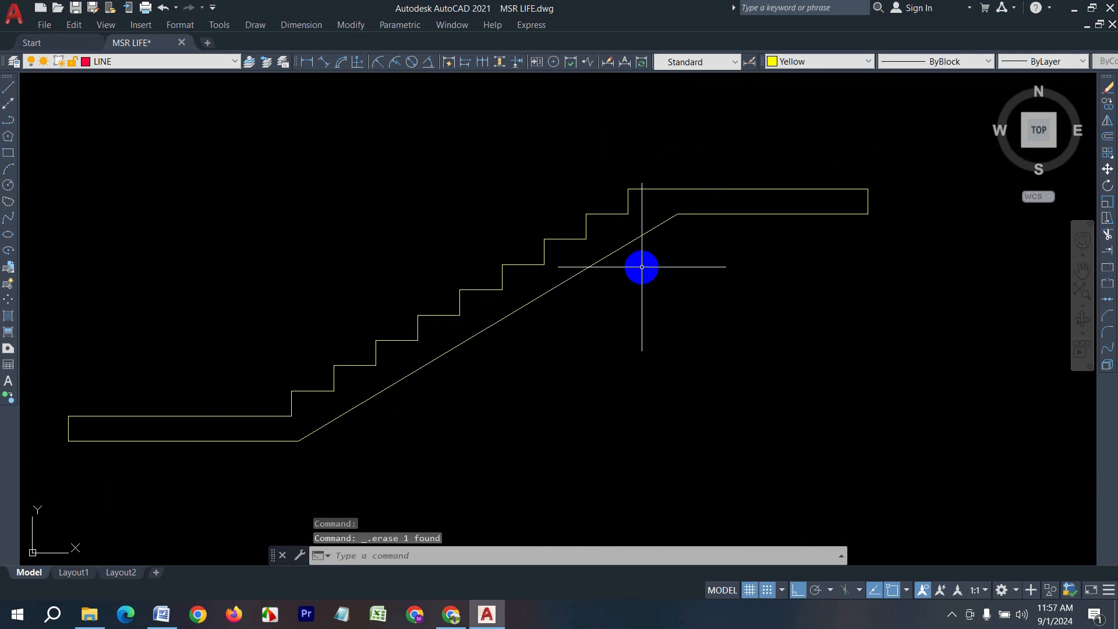
# Step: Delete the entire staircase section above the plan
pyautogui.scroll(-4, 642, 266)
pyautogui.click(766, 188)
pyautogui.click(364, 352)
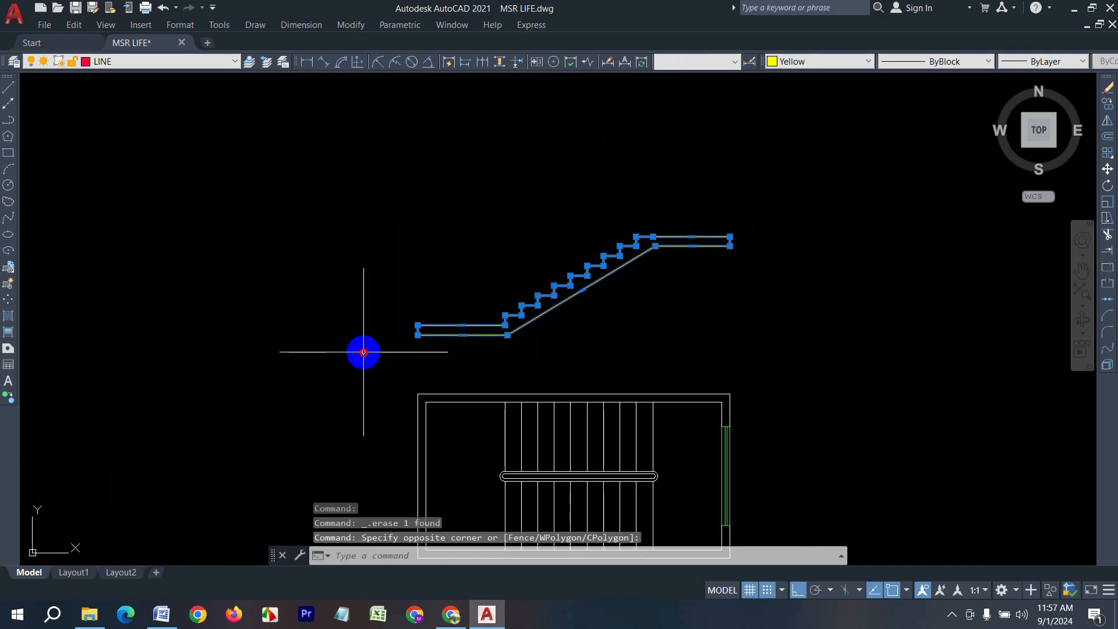
pyautogui.press('Delete')
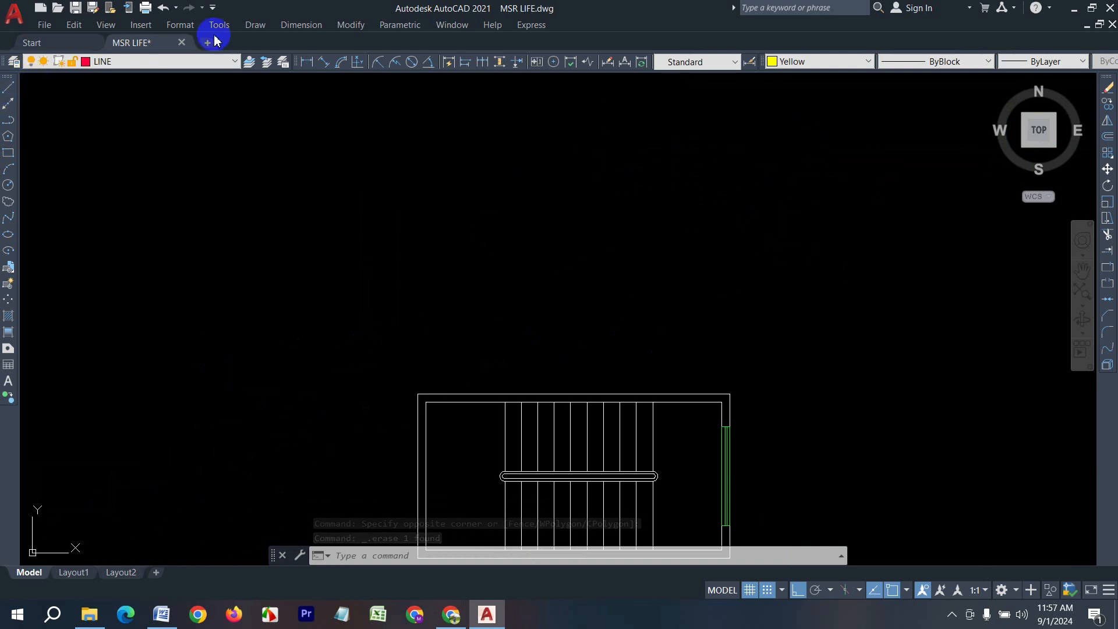
# Step: Draw vertical construction lines through the plan's outer left corner and the first stair line
pyautogui.click(263, 25)
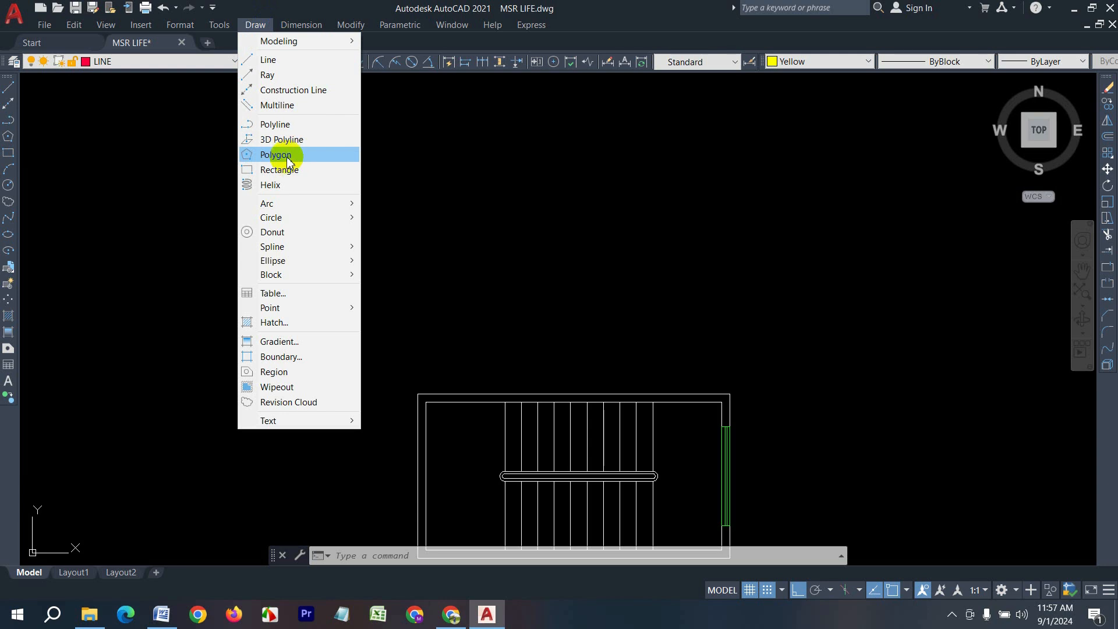
pyautogui.click(287, 90)
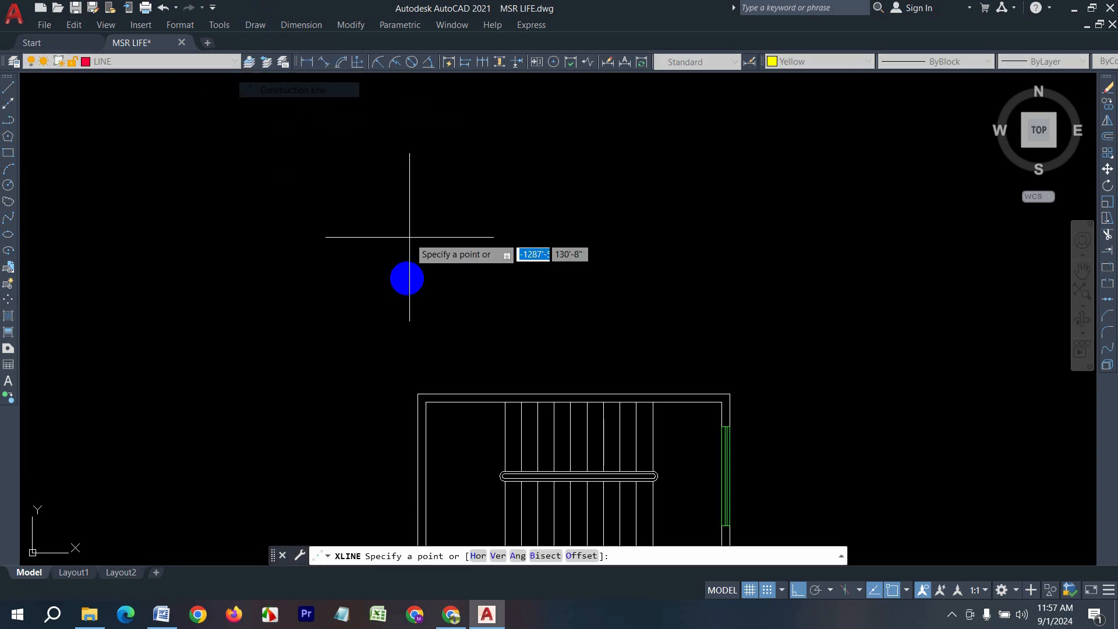
pyautogui.click(417, 394)
pyautogui.click(412, 303)
pyautogui.press('Return')
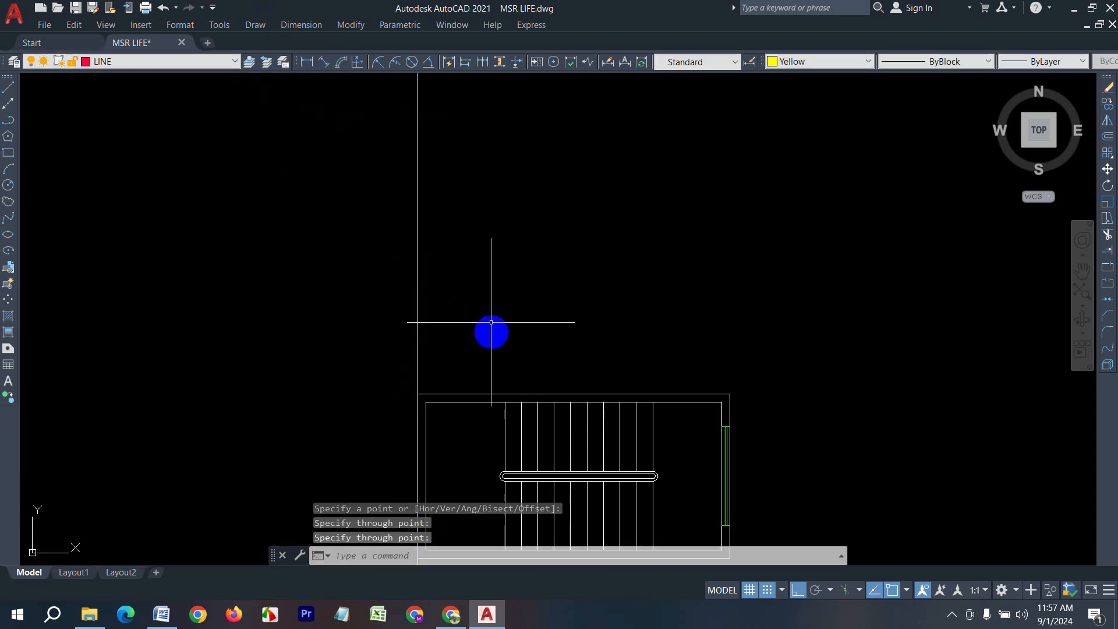
pyautogui.press('Return')
pyautogui.click(505, 401)
pyautogui.click(505, 310)
pyautogui.press('Return')
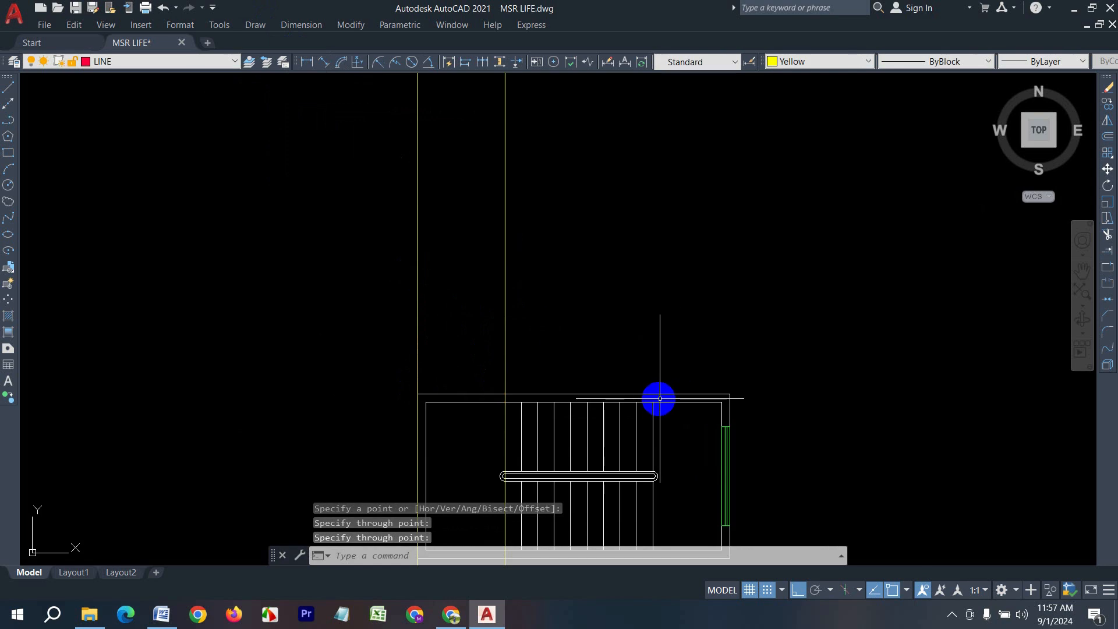
# Step: Draw vertical construction lines through the last stair line and the plan's outer right corner
pyautogui.press('Return')
pyautogui.click(652, 402)
pyautogui.click(653, 327)
pyautogui.press('Return')
pyautogui.press('Return')
pyautogui.click(729, 395)
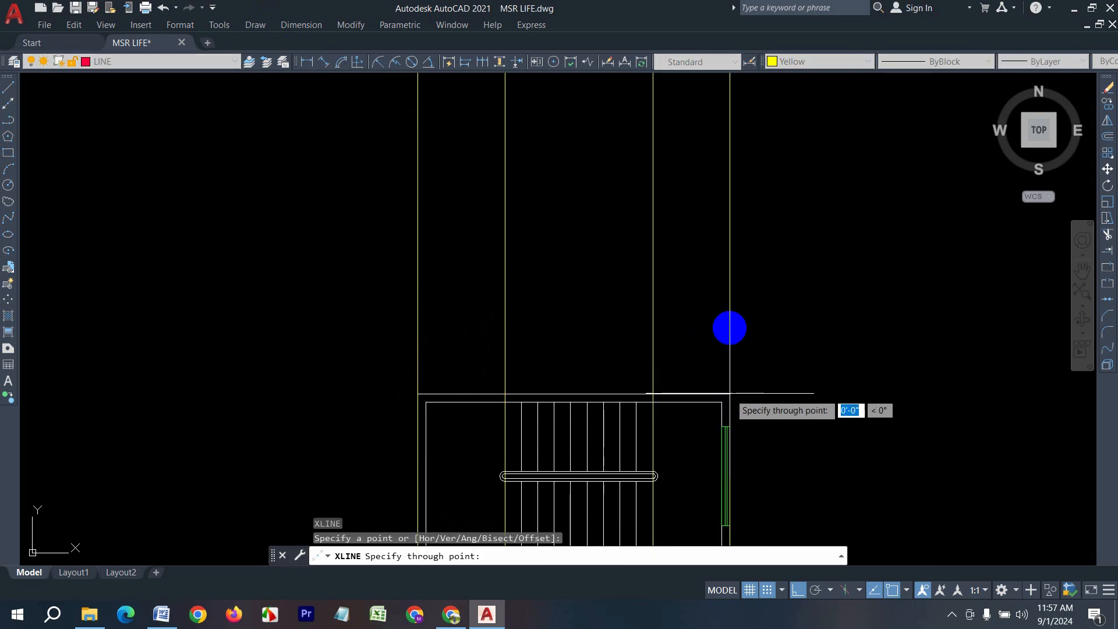
pyautogui.click(726, 311)
pyautogui.press('Return')
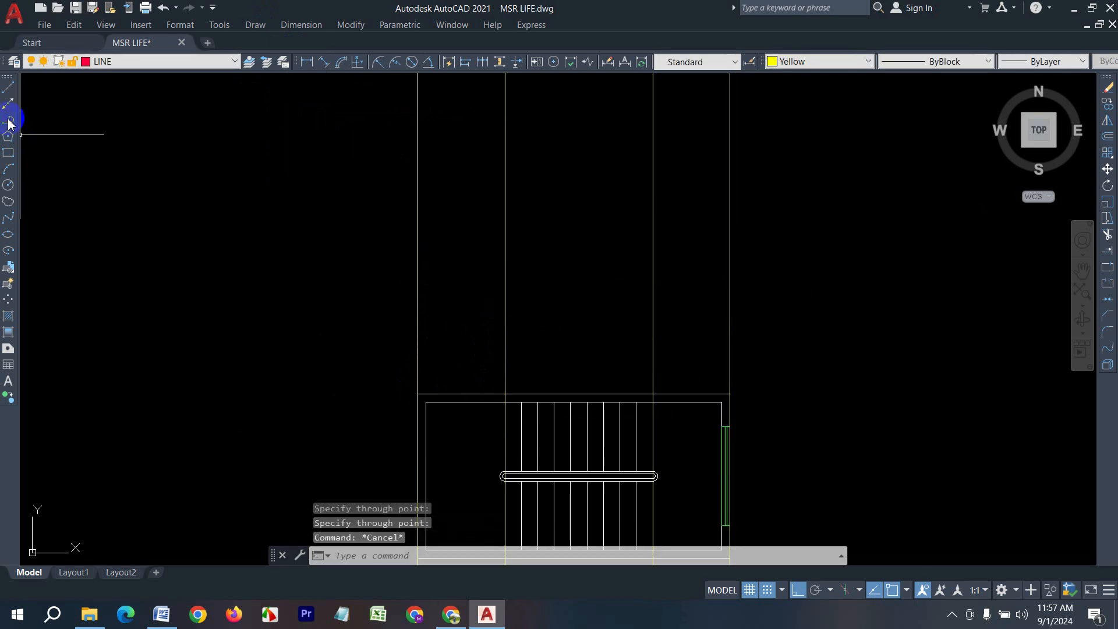
# Step: Set the current object colour to Green
pyautogui.click(8, 120)
pyautogui.press('Escape')
pyautogui.click(810, 62)
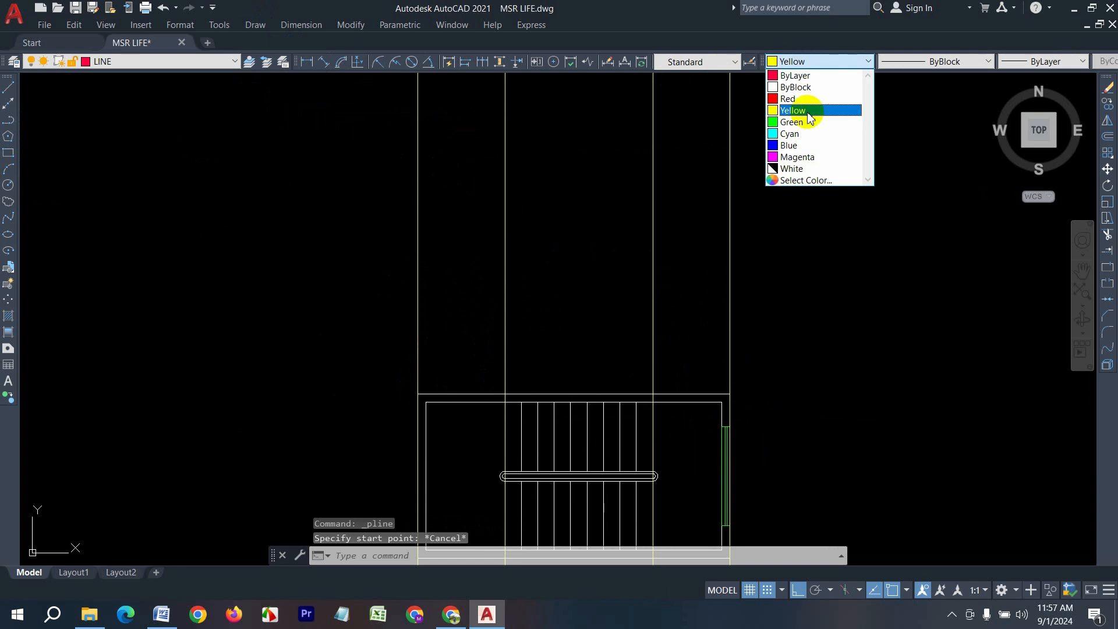
pyautogui.click(804, 124)
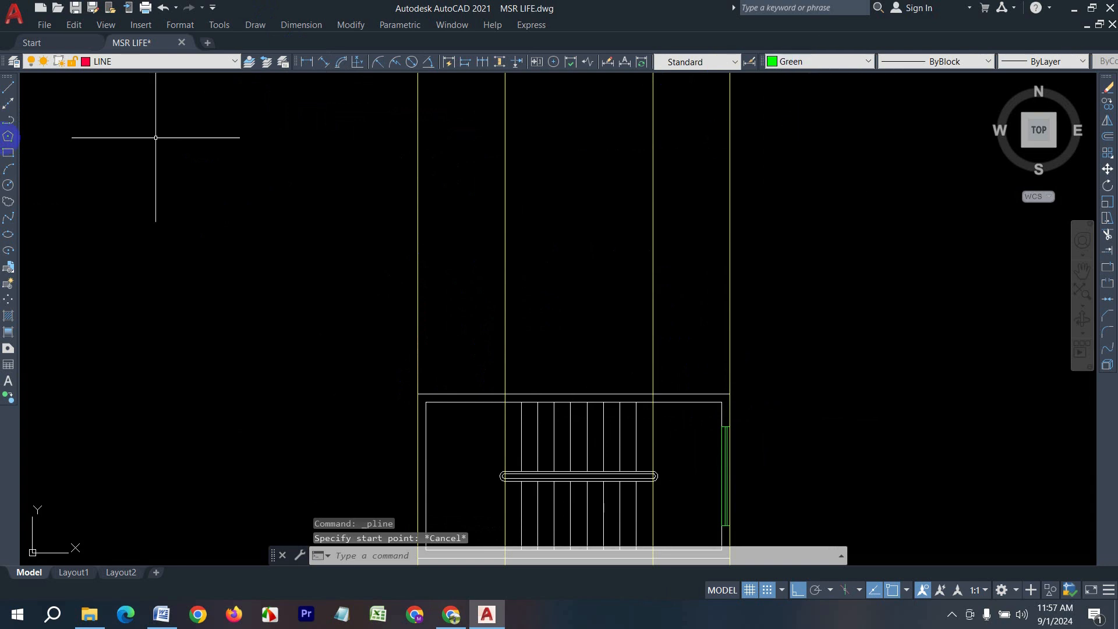
# Step: Draw the lower landing as a 6" thick polyline from the first-stair construction line to the outer left line and back
pyautogui.click(10, 121)
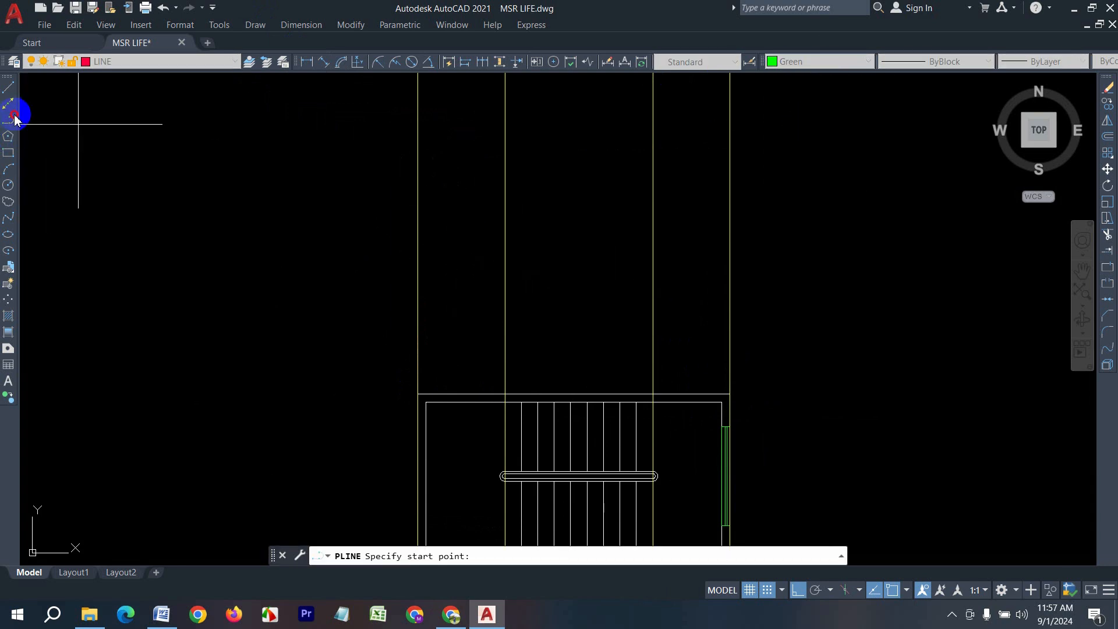
pyautogui.click(505, 229)
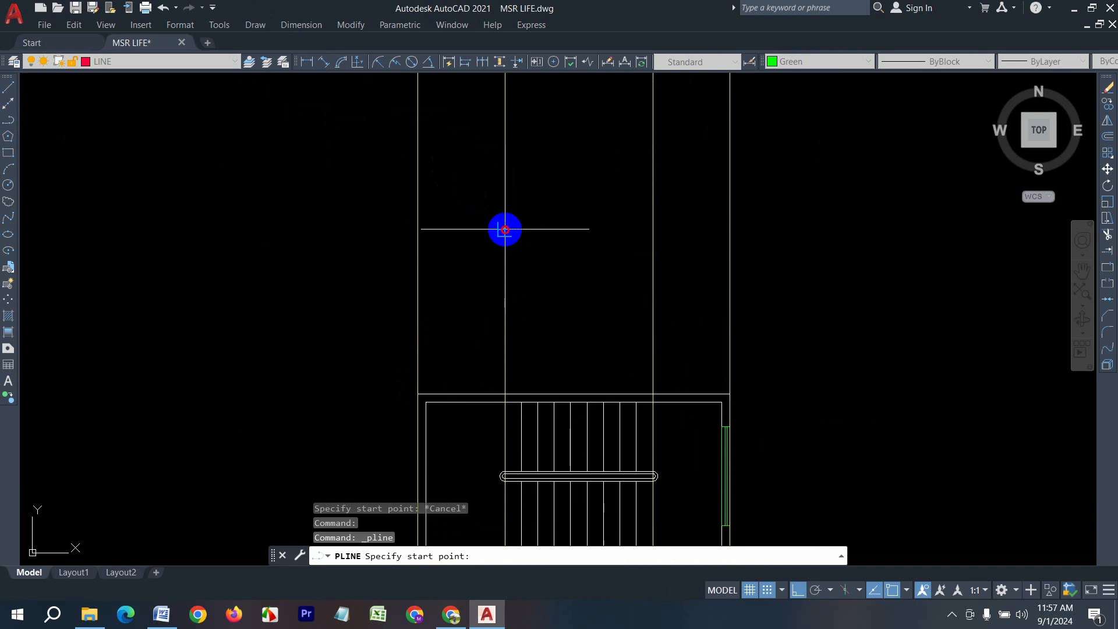
pyautogui.click(417, 229)
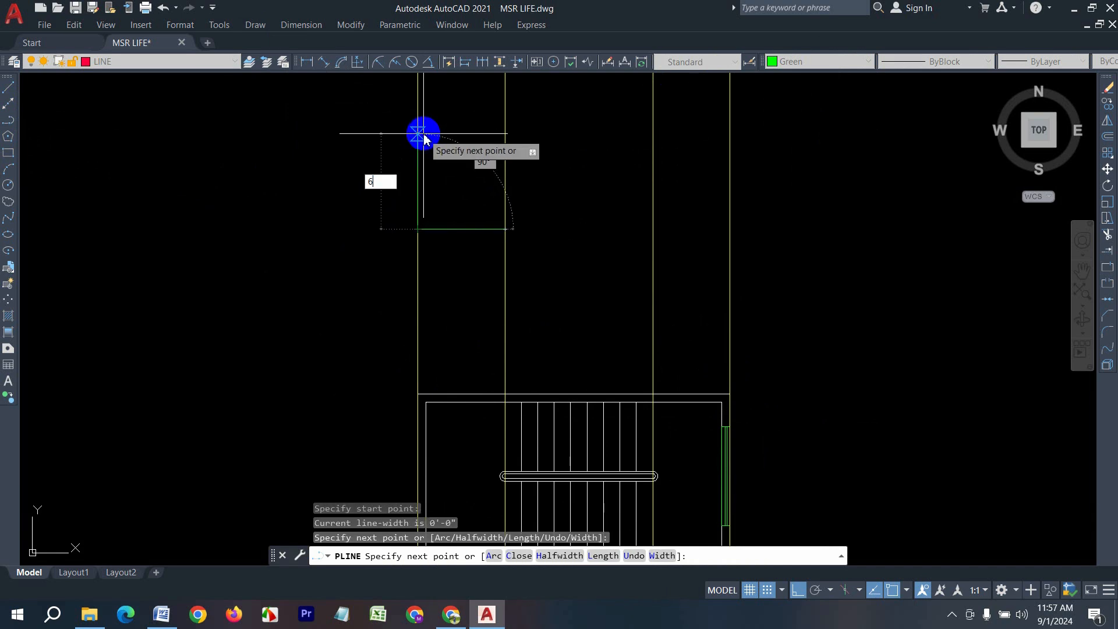
pyautogui.write('6')
pyautogui.press('Return')
pyautogui.scroll(4, 500, 218)
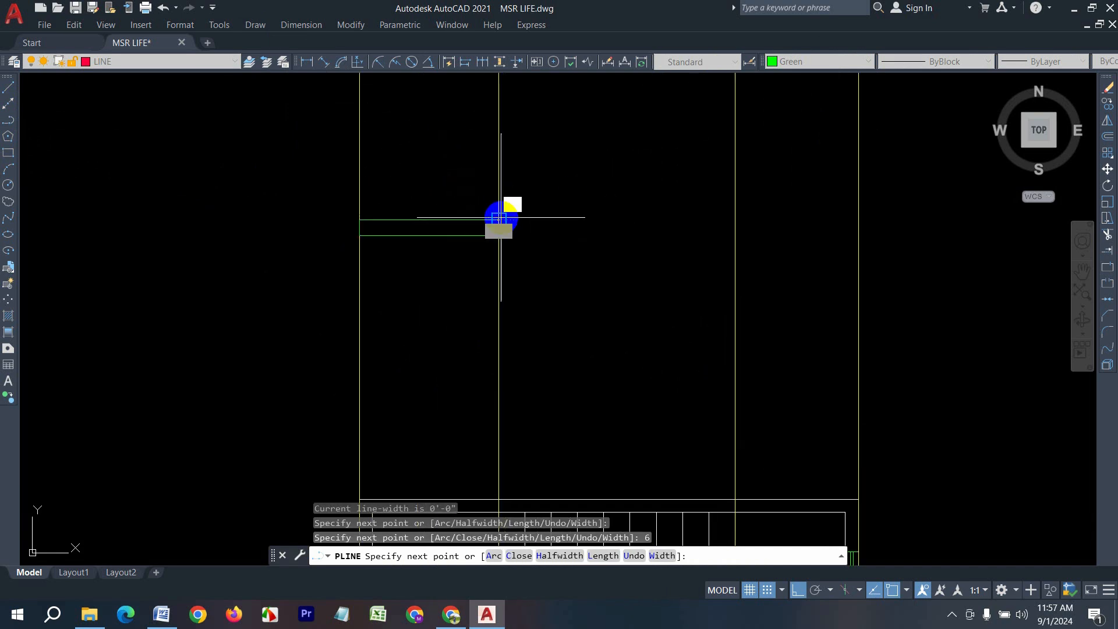
pyautogui.press('Return')
# Step: Draw the first step as a separate polyline from the landing's upper right corner, with a 6" riser and 10" tread
pyautogui.press('Return')
pyautogui.click(499, 219)
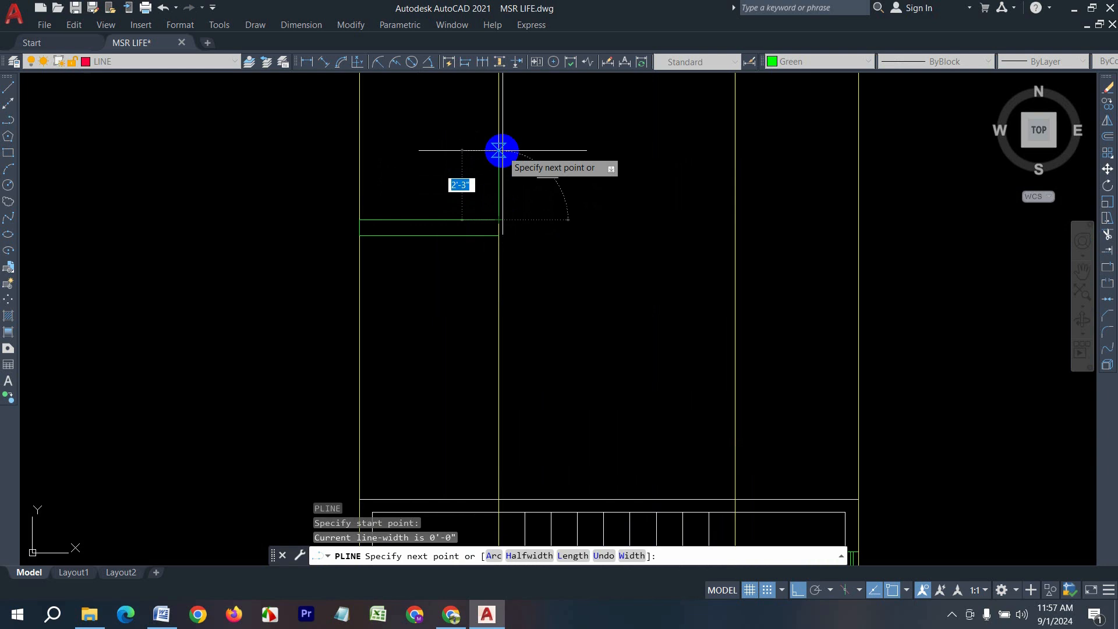
pyautogui.write('6')
pyautogui.press('Return')
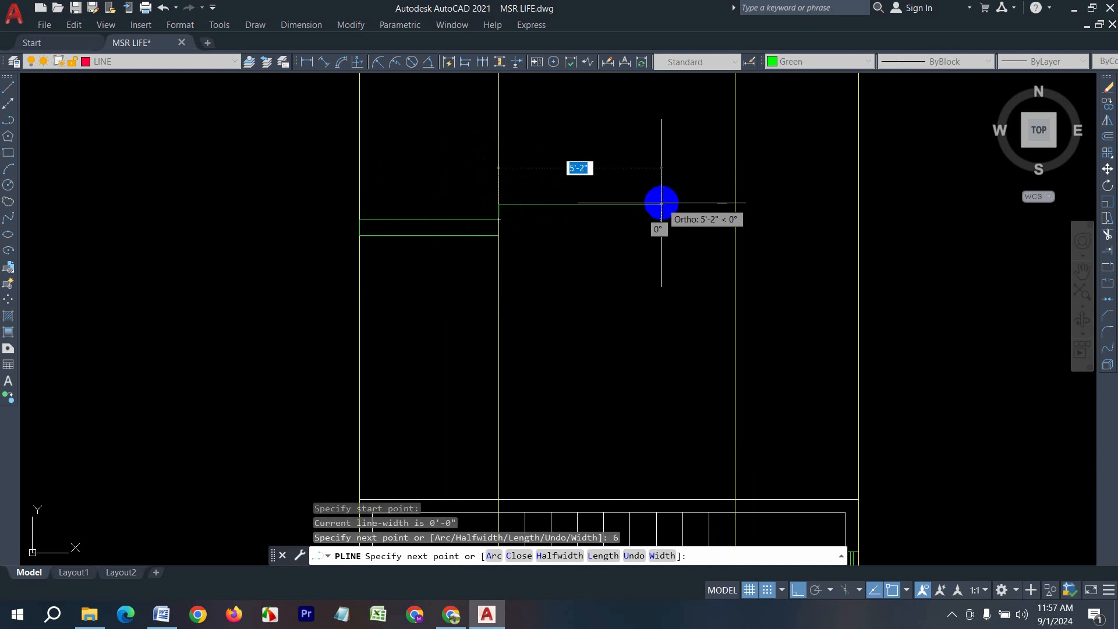
pyautogui.write('10')
pyautogui.press('Return')
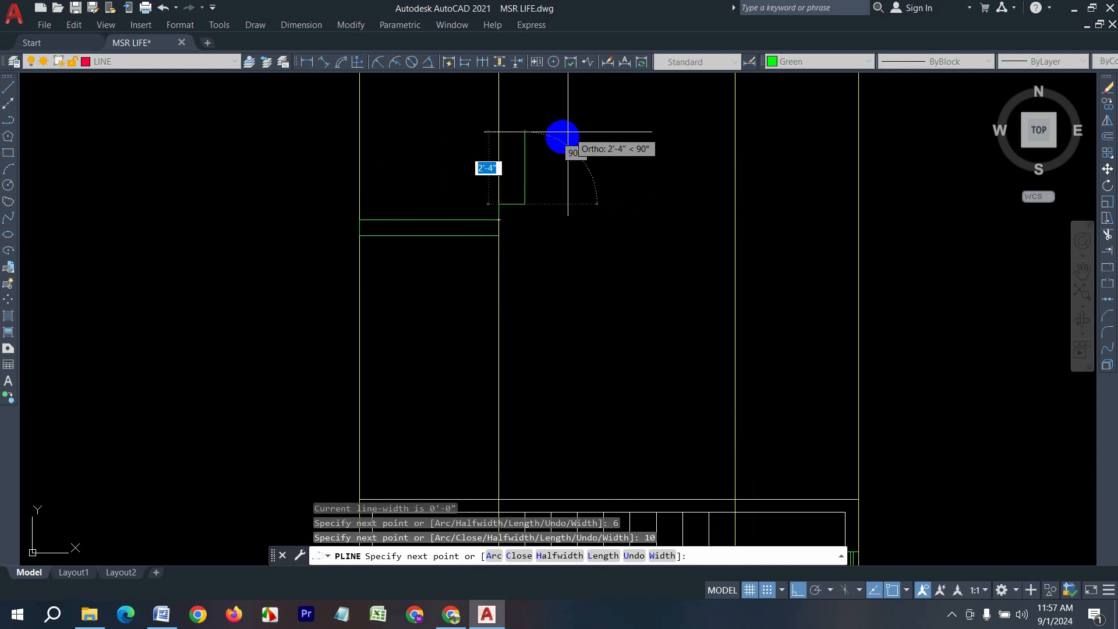
pyautogui.press('Escape')
# Step: Copy the first step eight times from its lower corner, placing each copy at the previous tread's end up to the last-stair construction line
pyautogui.scroll(2, 529, 209)
pyautogui.click(527, 201)
pyautogui.click(457, 177)
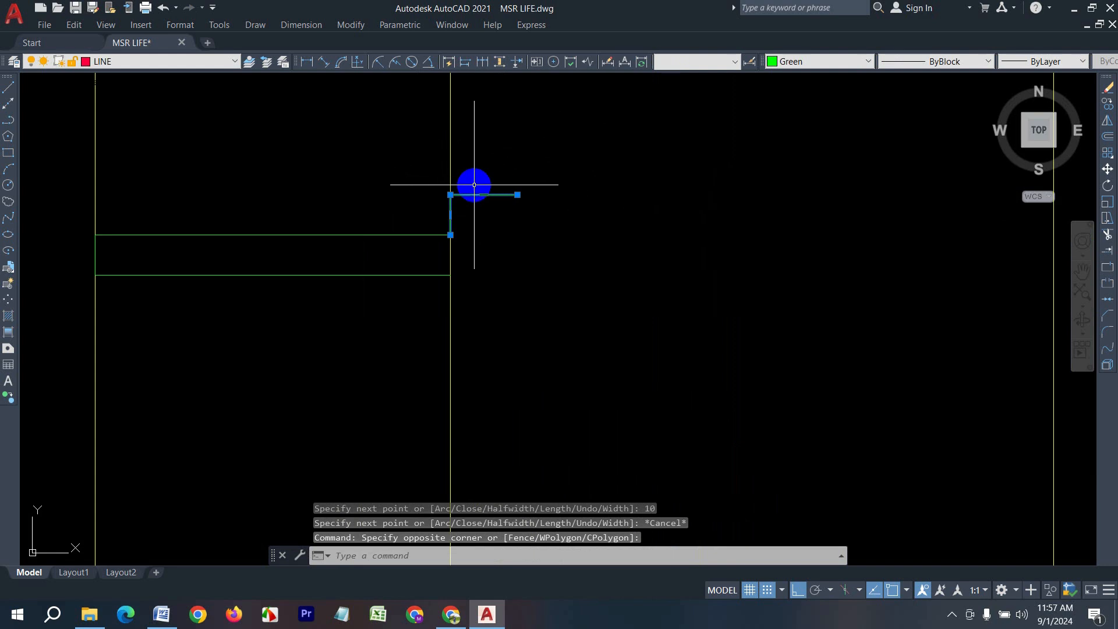
pyautogui.write('o')
pyautogui.press('Return')
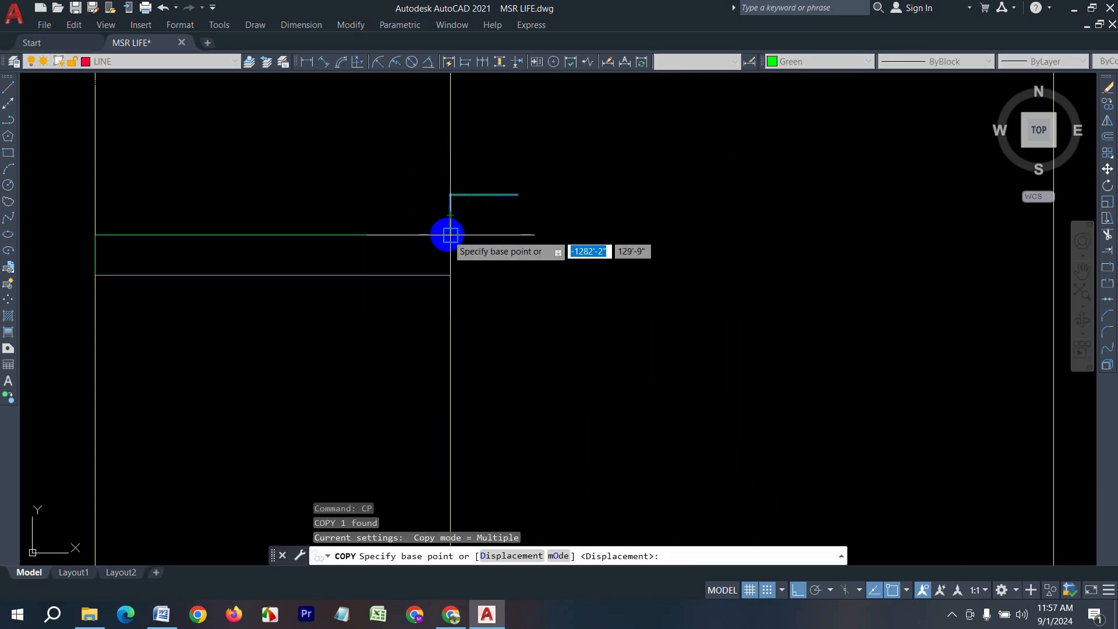
pyautogui.click(452, 233)
pyautogui.click(517, 195)
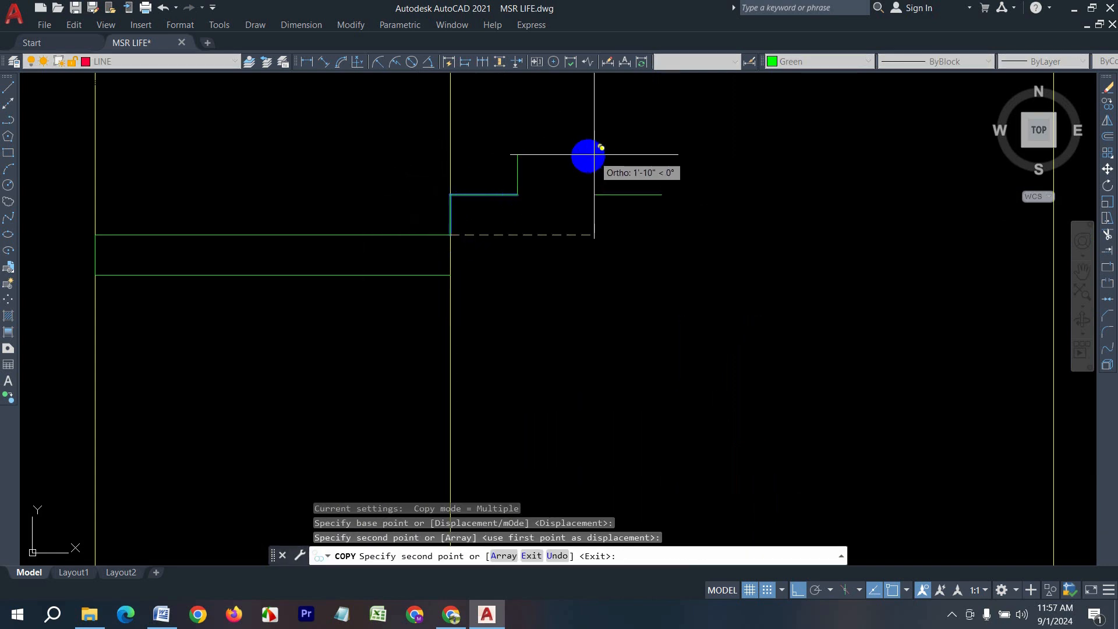
pyautogui.click(584, 154)
pyautogui.moveTo(604, 157); pyautogui.dragTo(447, 320, button='middle')
pyautogui.click(494, 276)
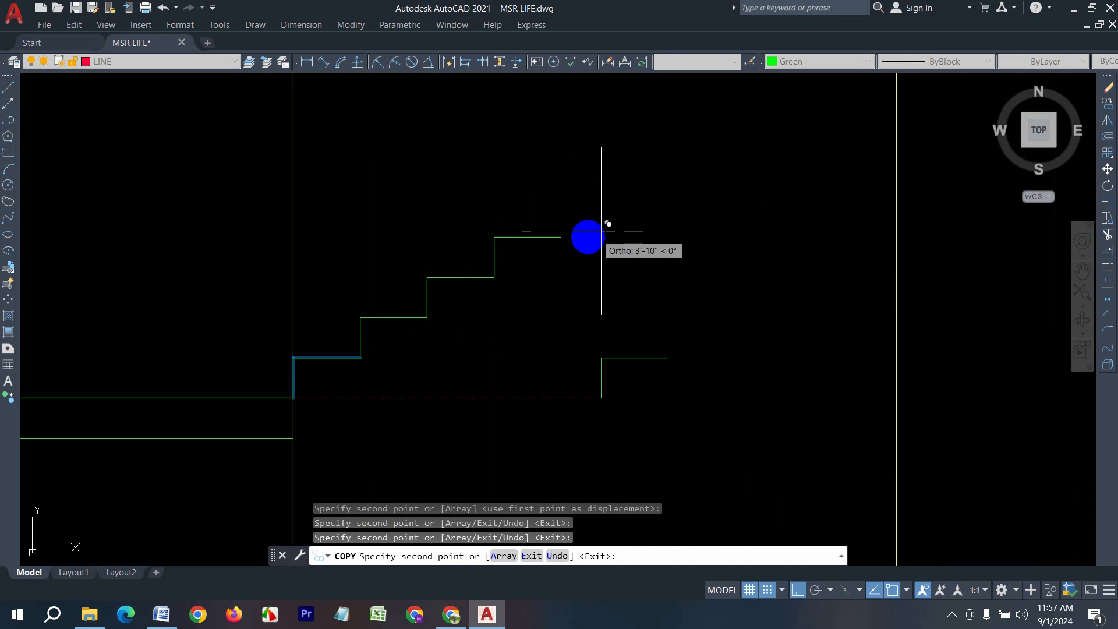
pyautogui.click(560, 237)
pyautogui.click(627, 197)
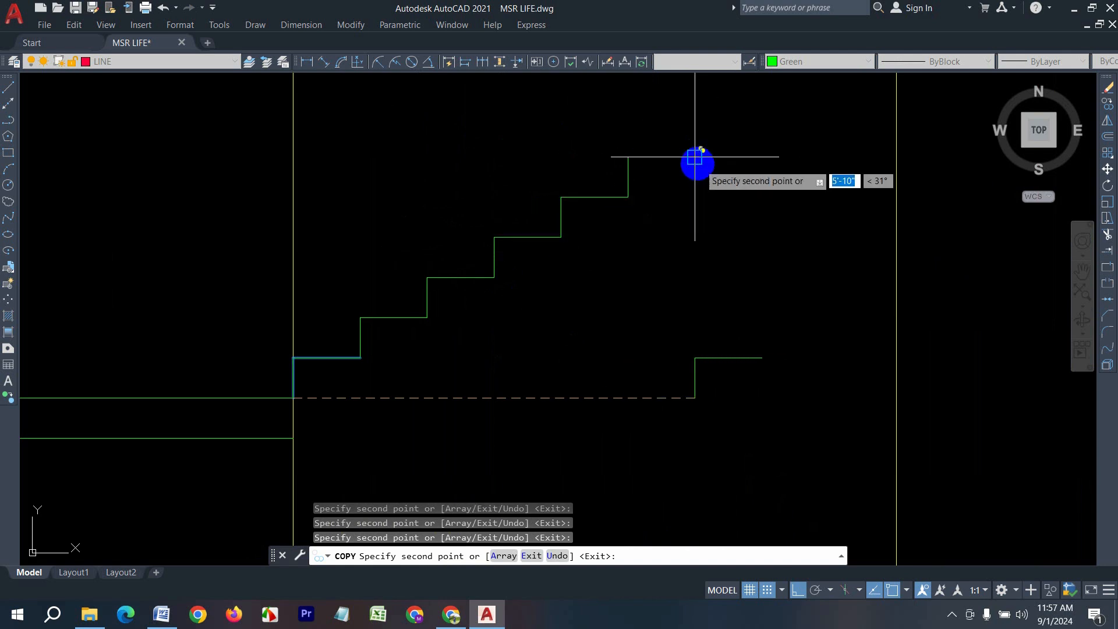
pyautogui.click(695, 157)
pyautogui.moveTo(758, 153); pyautogui.dragTo(698, 258, button='middle')
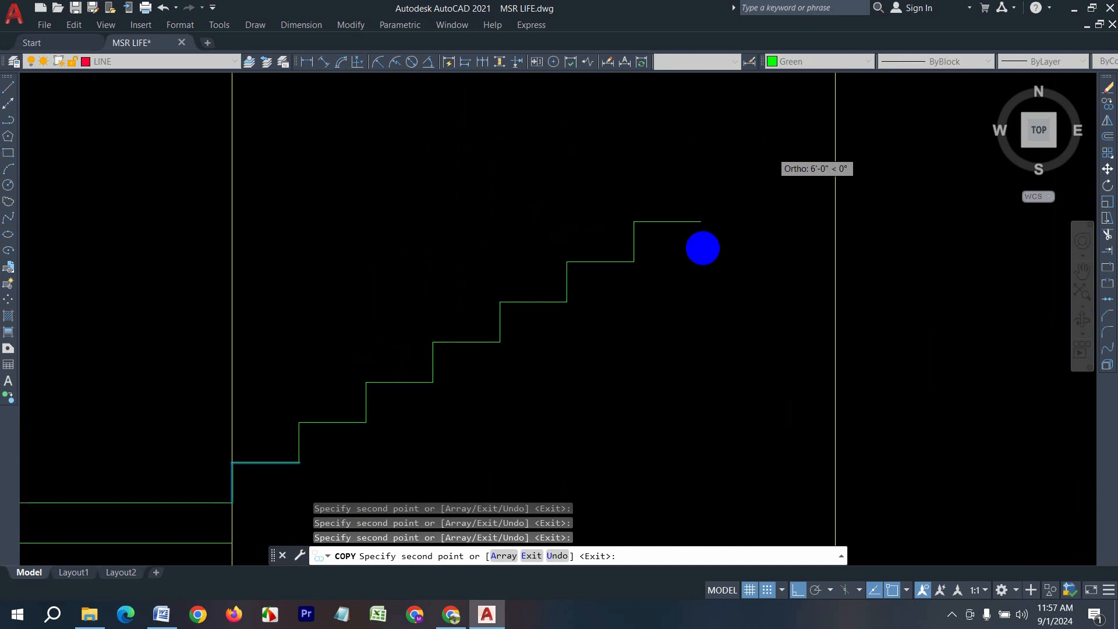
pyautogui.click(700, 221)
pyautogui.click(768, 181)
pyautogui.scroll(-3, 723, 219)
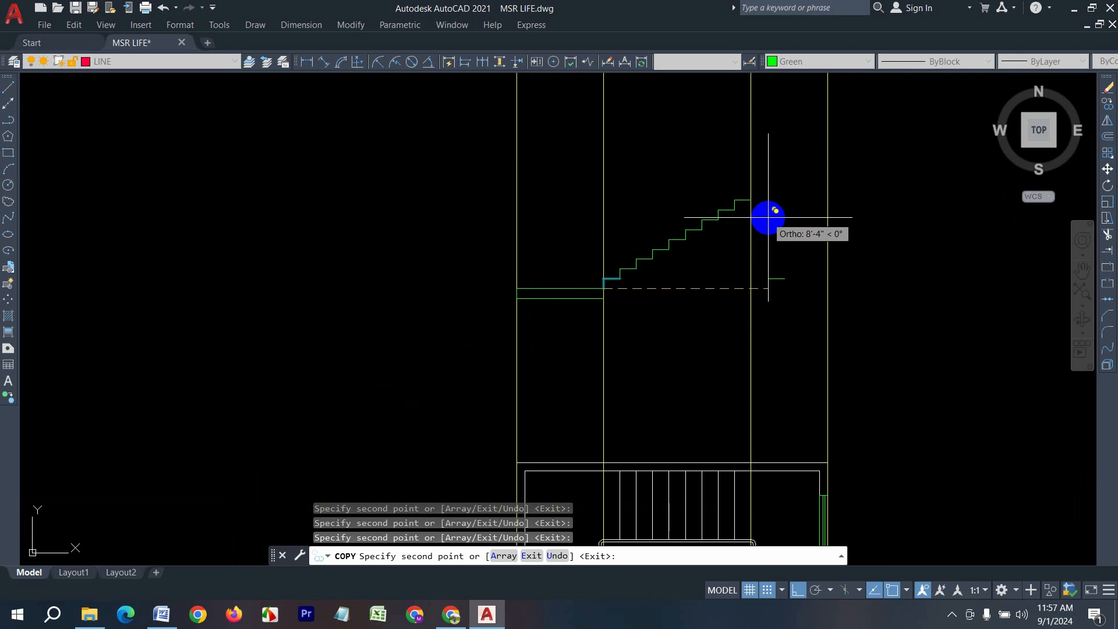
pyautogui.press('Escape')
# Step: Draw the upper landing with lines from the top tread's end to the outer right line, 6" down, and back to the last-stair line
pyautogui.click(9, 88)
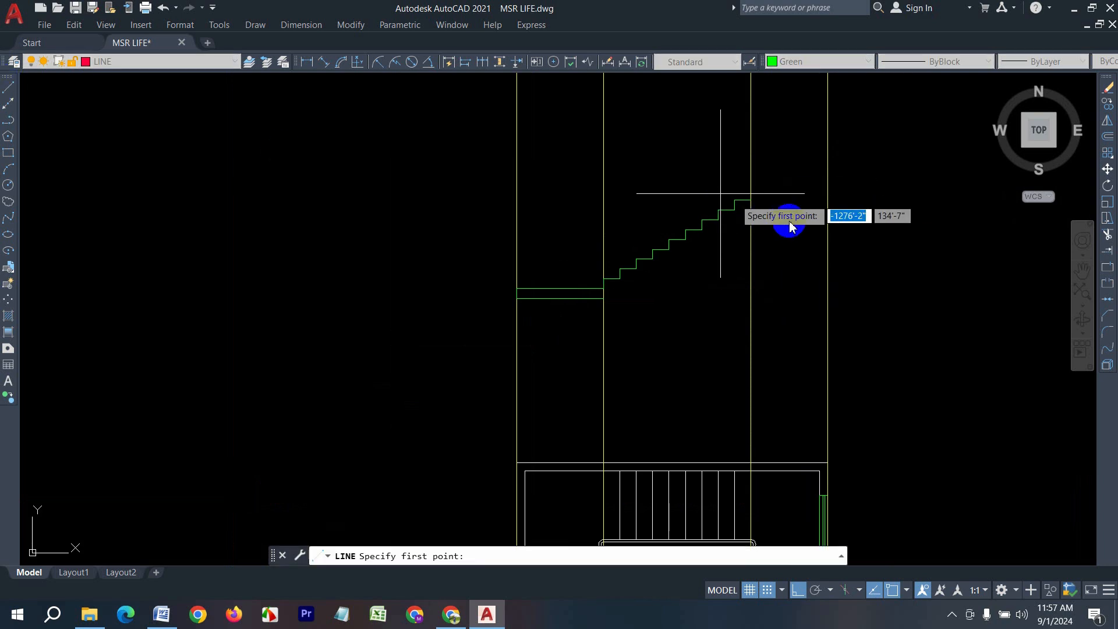
pyautogui.scroll(2, 788, 224)
pyautogui.click(728, 188)
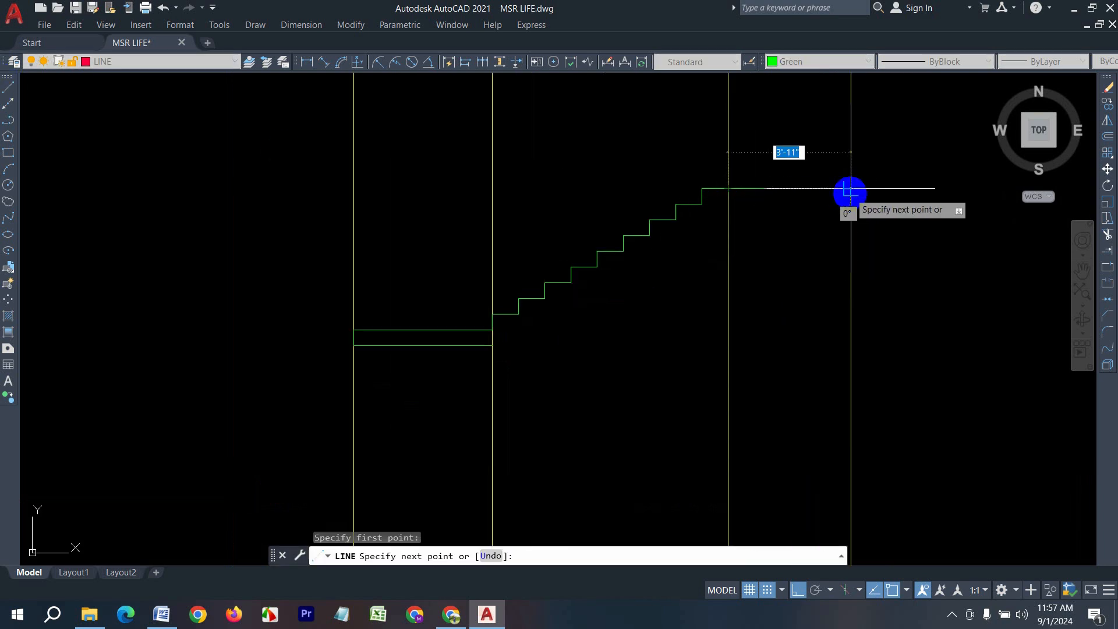
pyautogui.click(850, 189)
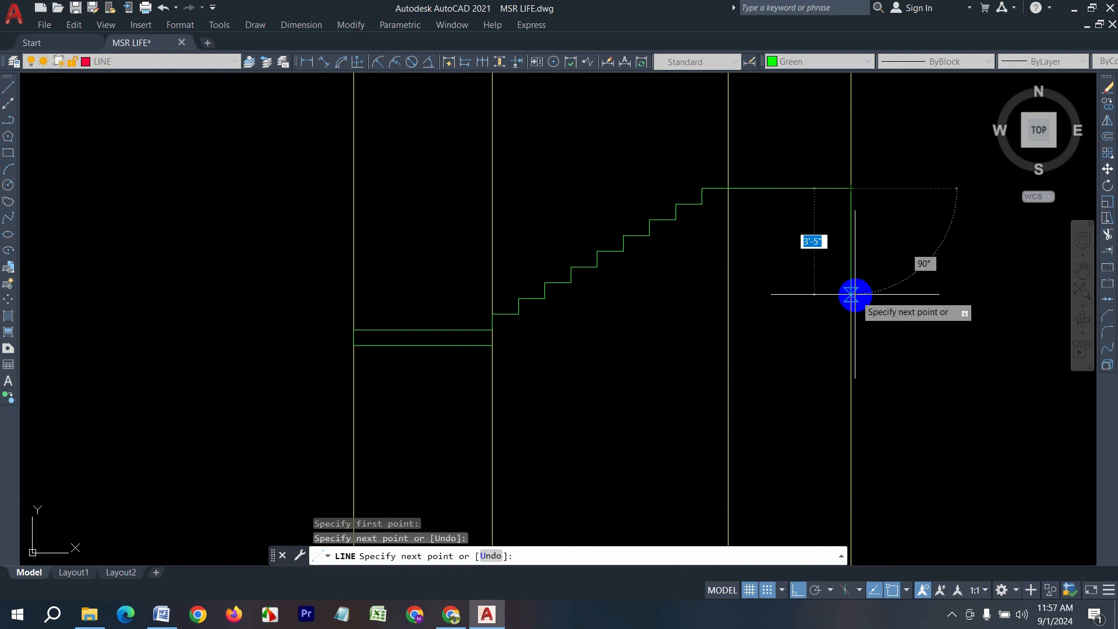
pyautogui.write('6')
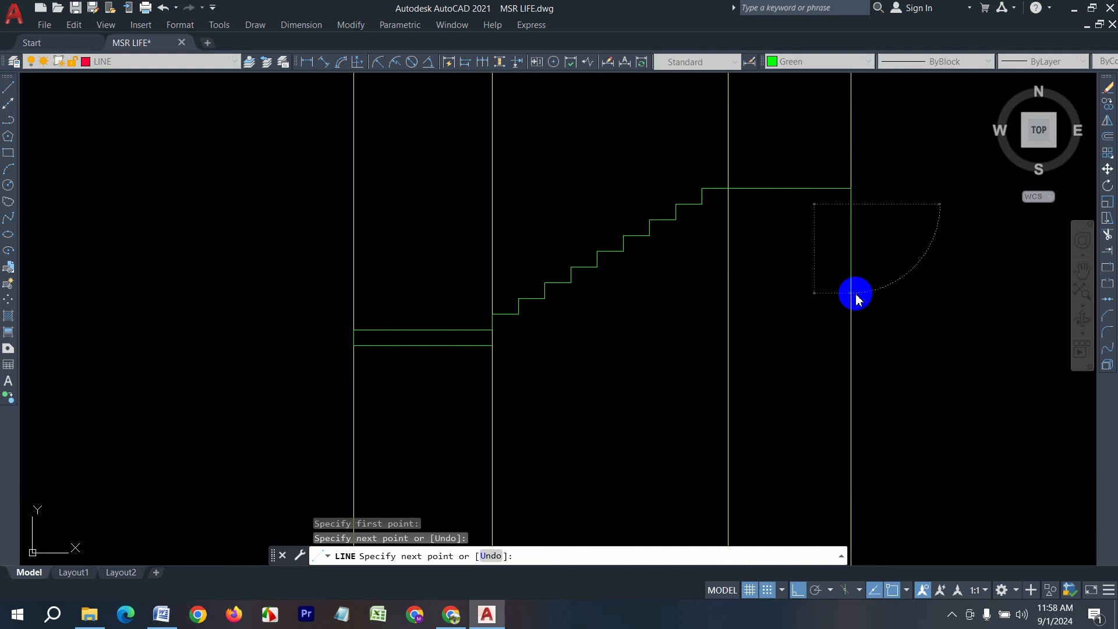
pyautogui.press('Return')
pyautogui.press('Return')
pyautogui.scroll(-3, 732, 281)
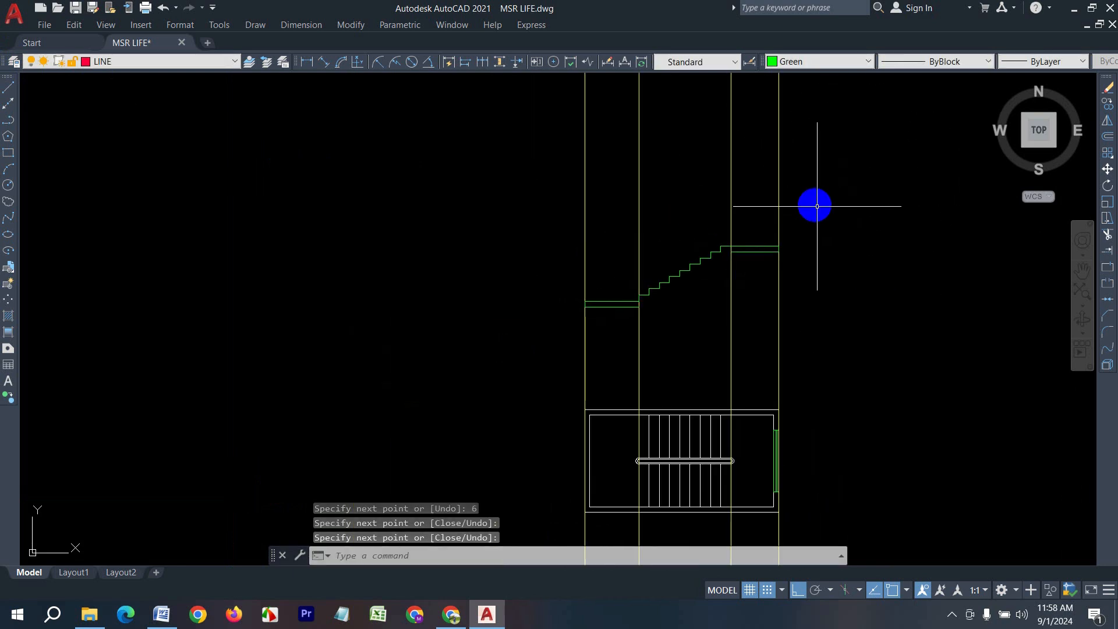
# Step: Erase the four vertical construction lines around the stair section
pyautogui.click(815, 206)
pyautogui.click(486, 165)
pyautogui.press('Delete')
# Step: Draw a diagonal line along the inner step corners from the base of the first riser to the base of the last riser
pyautogui.scroll(4, 784, 267)
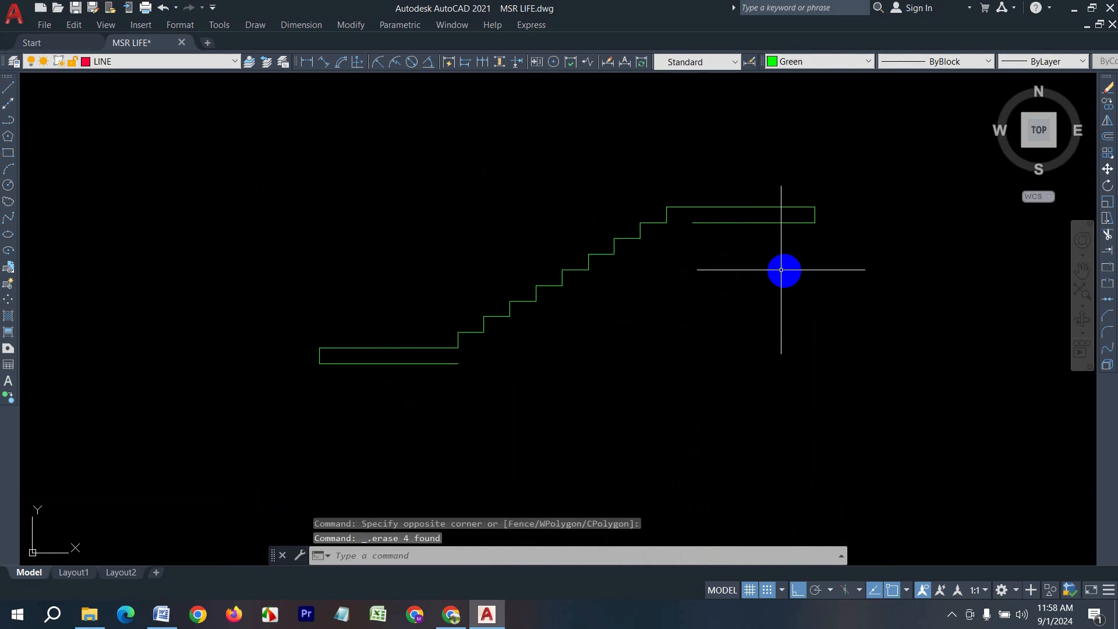
pyautogui.click(8, 90)
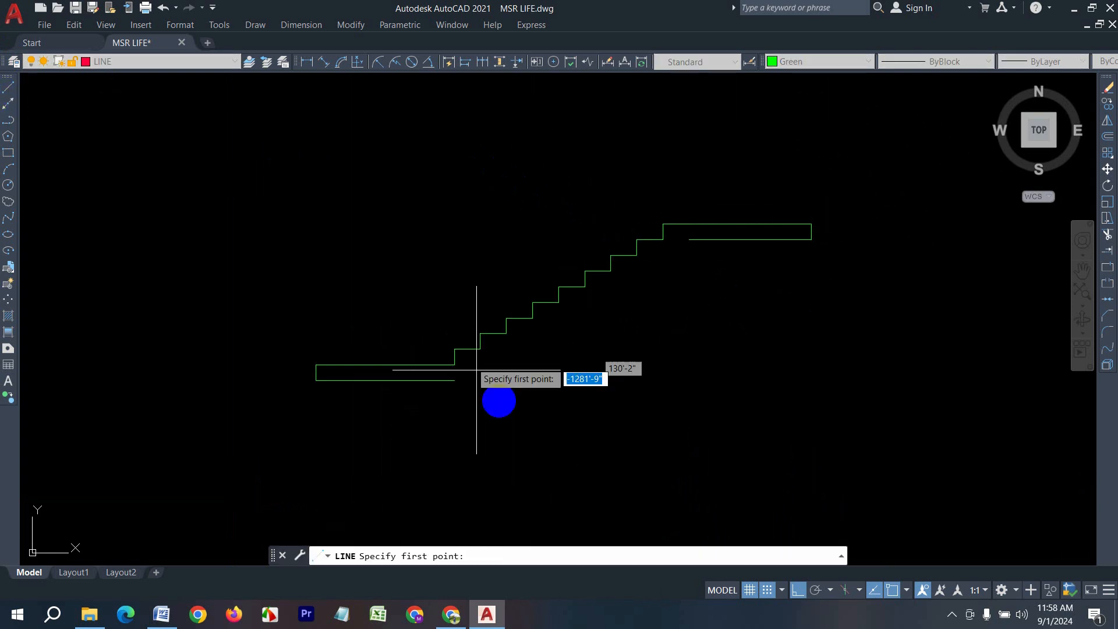
pyautogui.click(454, 364)
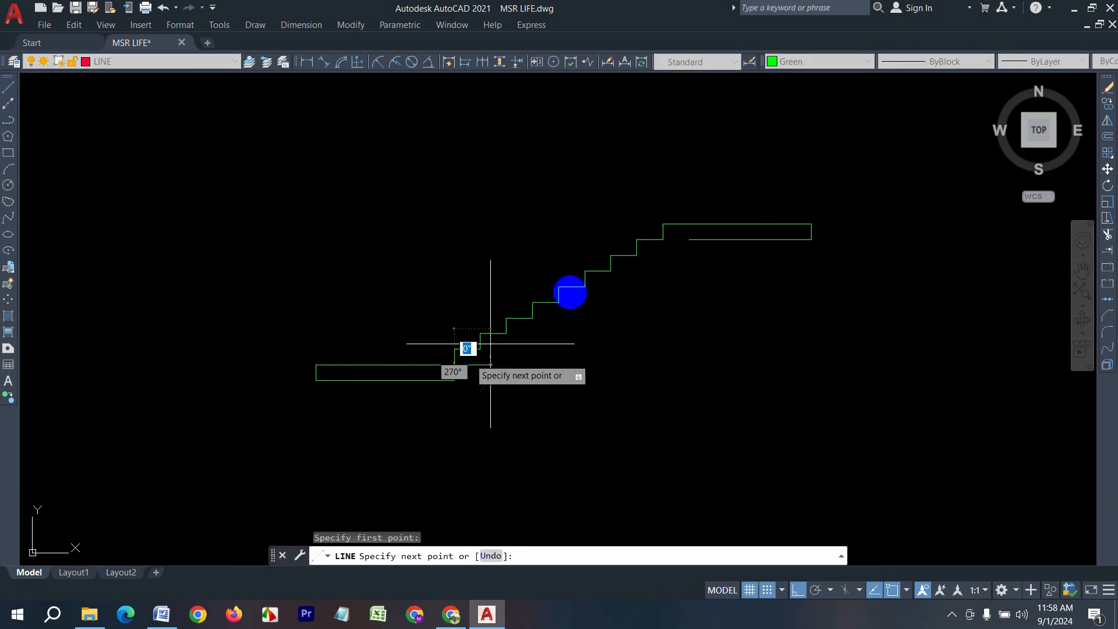
pyautogui.click(662, 241)
pyautogui.press('Escape')
pyautogui.press('Escape')
# Step: Offset the diagonal line 6" below the steps to form the underside of the waist slab
pyautogui.write('o')
pyautogui.press('Return')
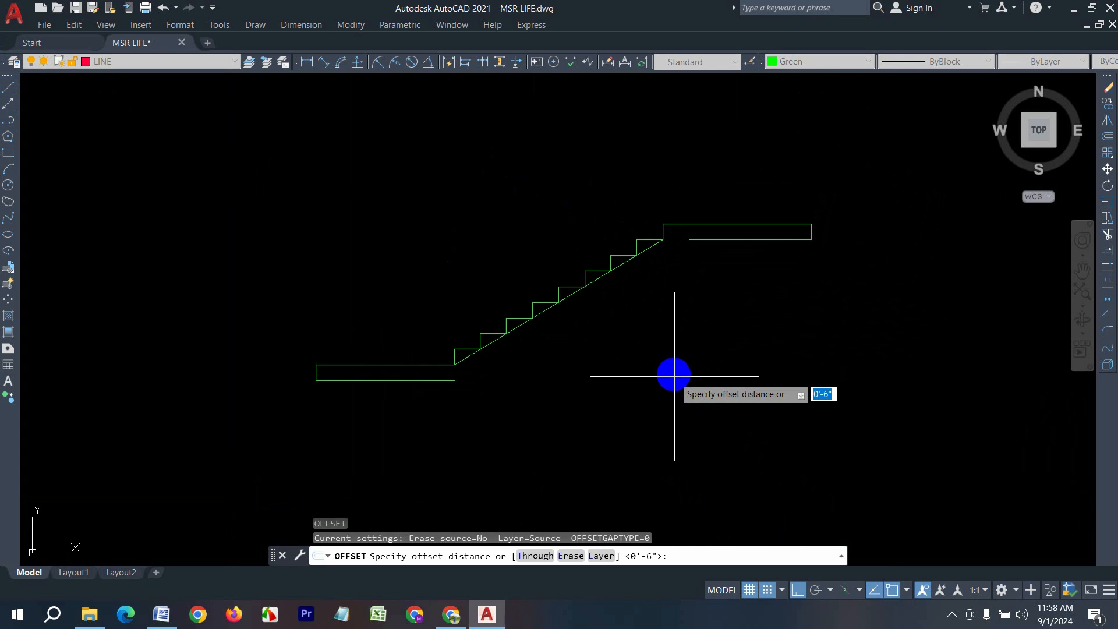
pyautogui.write('6')
pyautogui.press('Return')
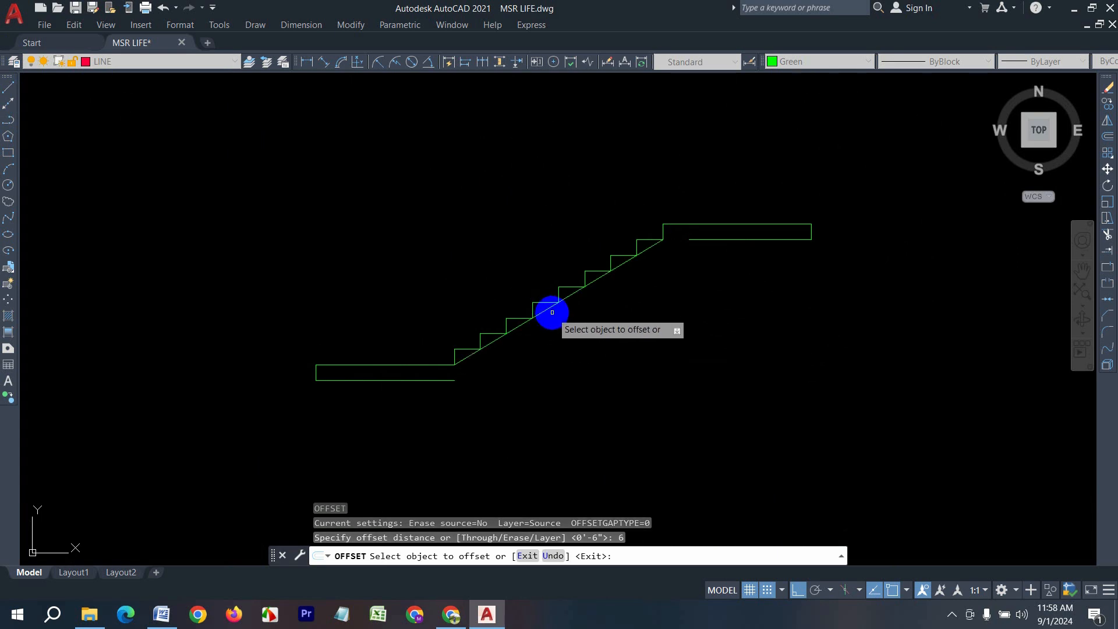
pyautogui.click(544, 305)
pyautogui.click(602, 354)
pyautogui.scroll(2, 538, 325)
pyautogui.press('Escape')
pyautogui.press('Escape')
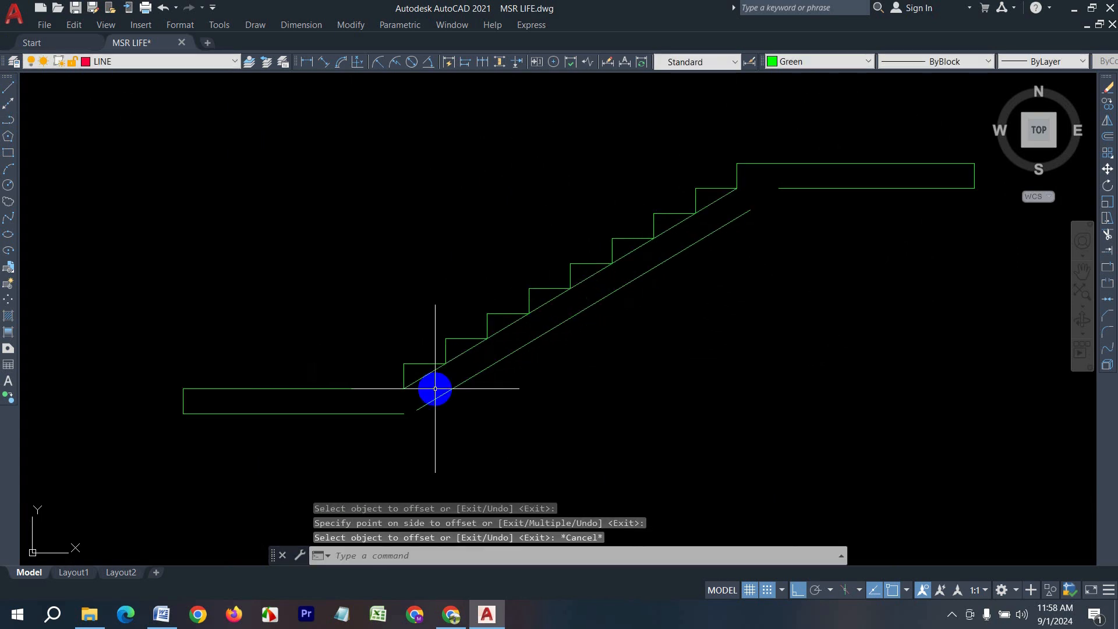
# Step: Fillet the lower landing's bottom edge with the offset diagonal line so they meet at a sharp corner
pyautogui.write('f')
pyautogui.press('Return')
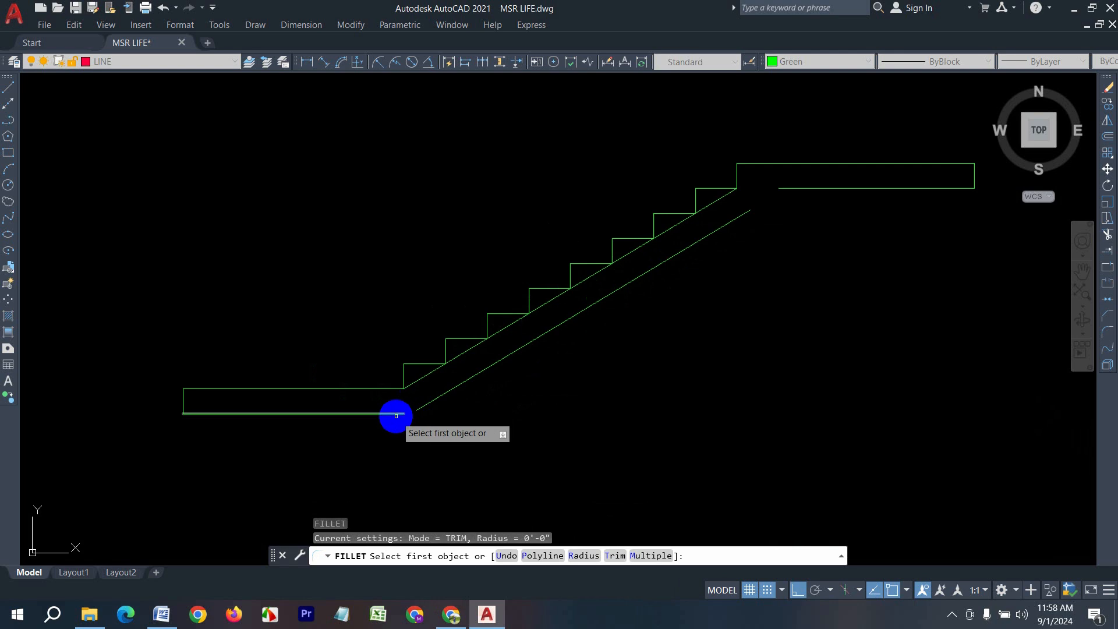
pyautogui.click(396, 413)
pyautogui.click(427, 402)
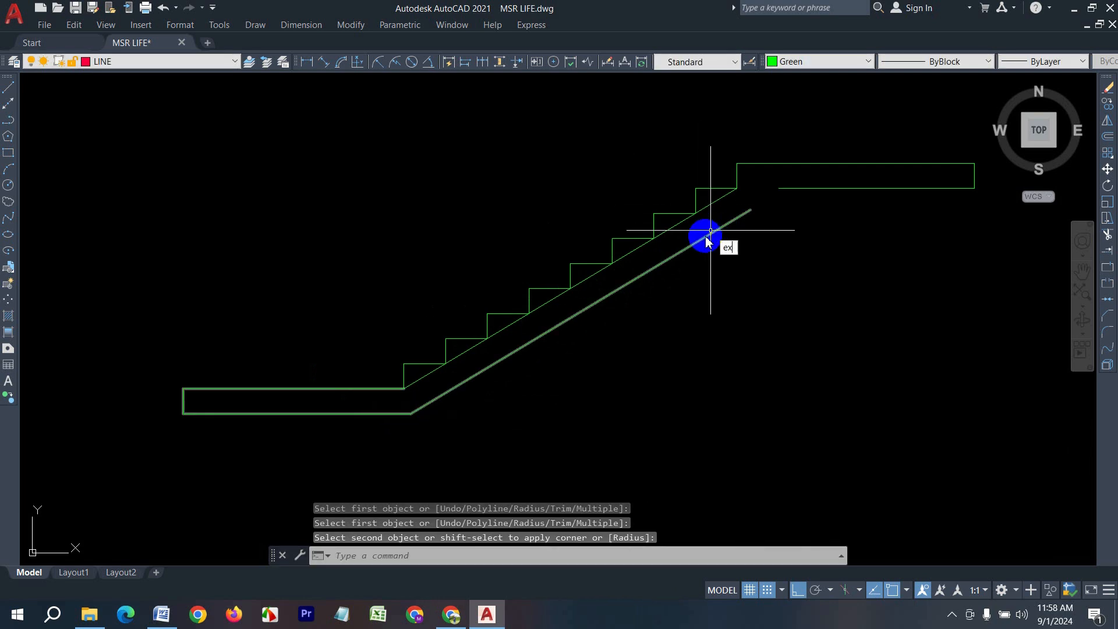
# Step: Extend the upper end of the slab's diagonal underside to the upper landing's bottom edge
pyautogui.press('Return')
pyautogui.click(750, 238)
pyautogui.click(727, 225)
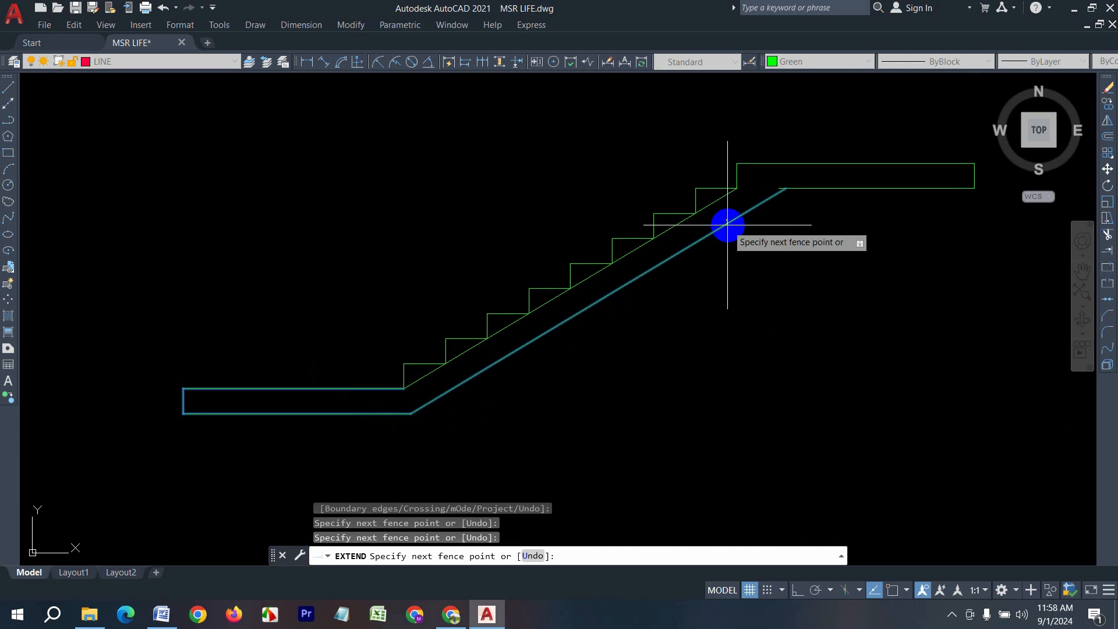
pyautogui.press('Return')
pyautogui.scroll(2, 782, 170)
pyautogui.press('Escape')
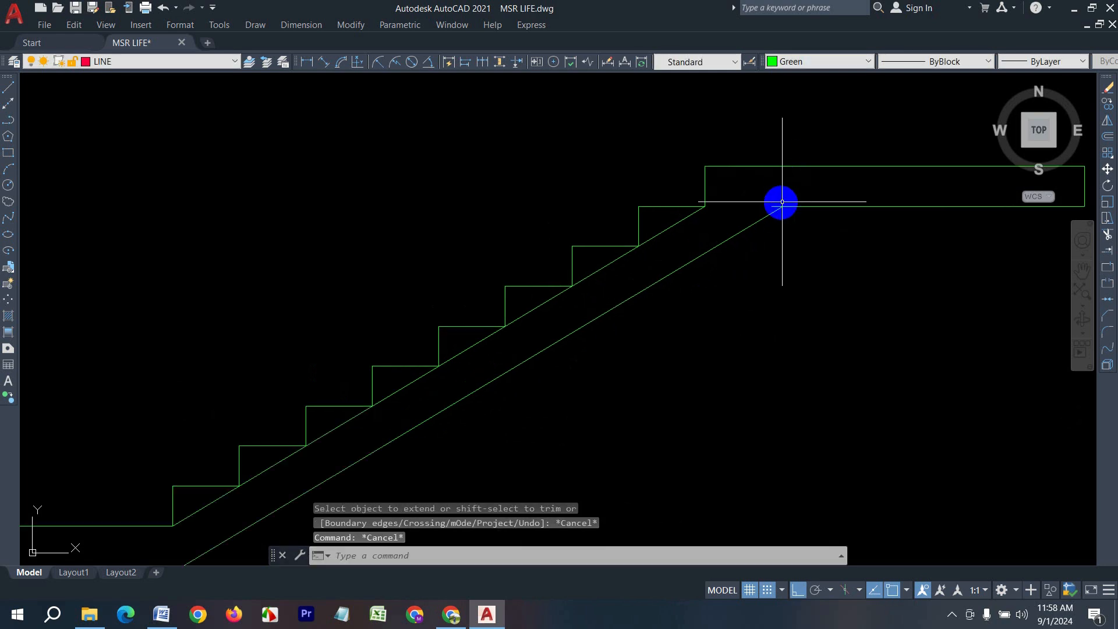
# Step: Trim the stub of the upper landing's bottom edge that projects past the slab's diagonal underside
pyautogui.press('Return')
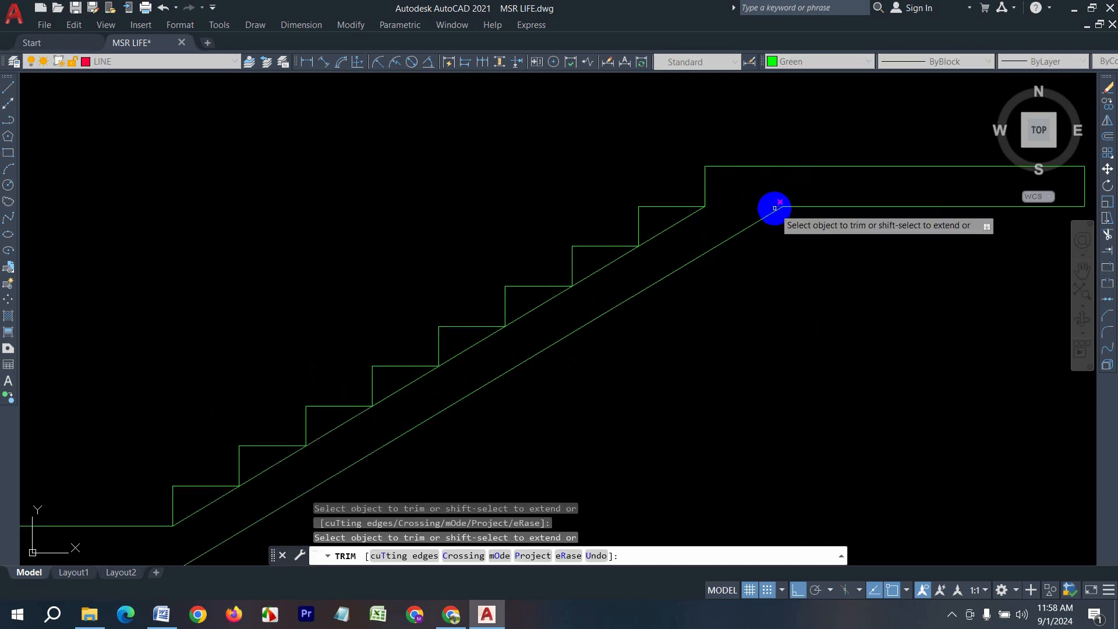
pyautogui.click(726, 205)
pyautogui.press('Escape')
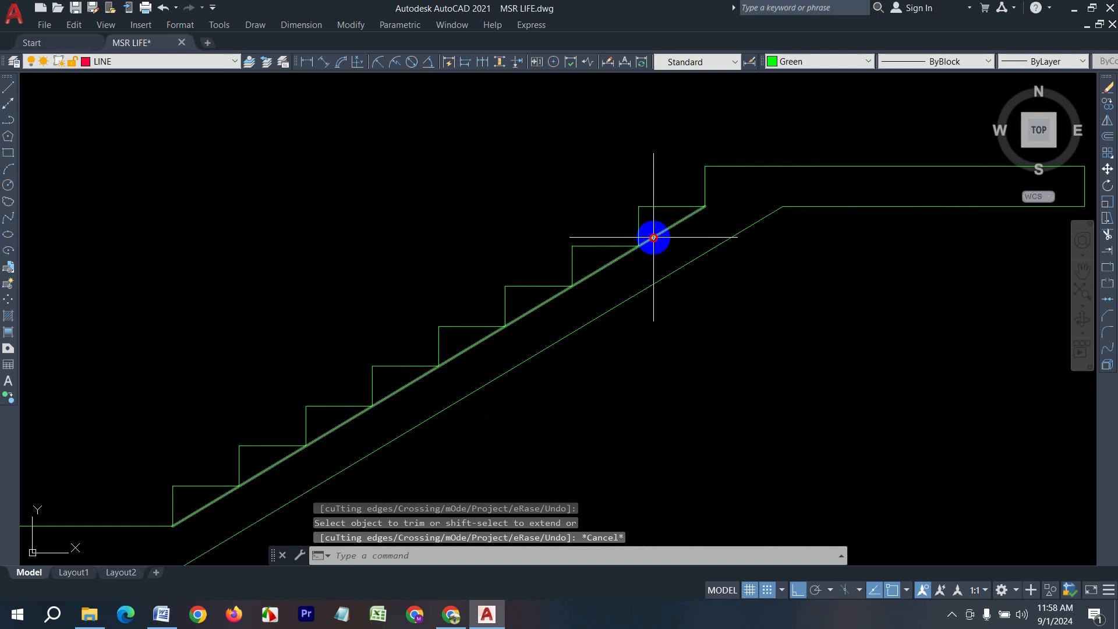
# Step: Erase the diagonal guide line running through the inner corners of the steps
pyautogui.click(653, 237)
pyautogui.press('Delete')
pyautogui.scroll(-3, 649, 310)
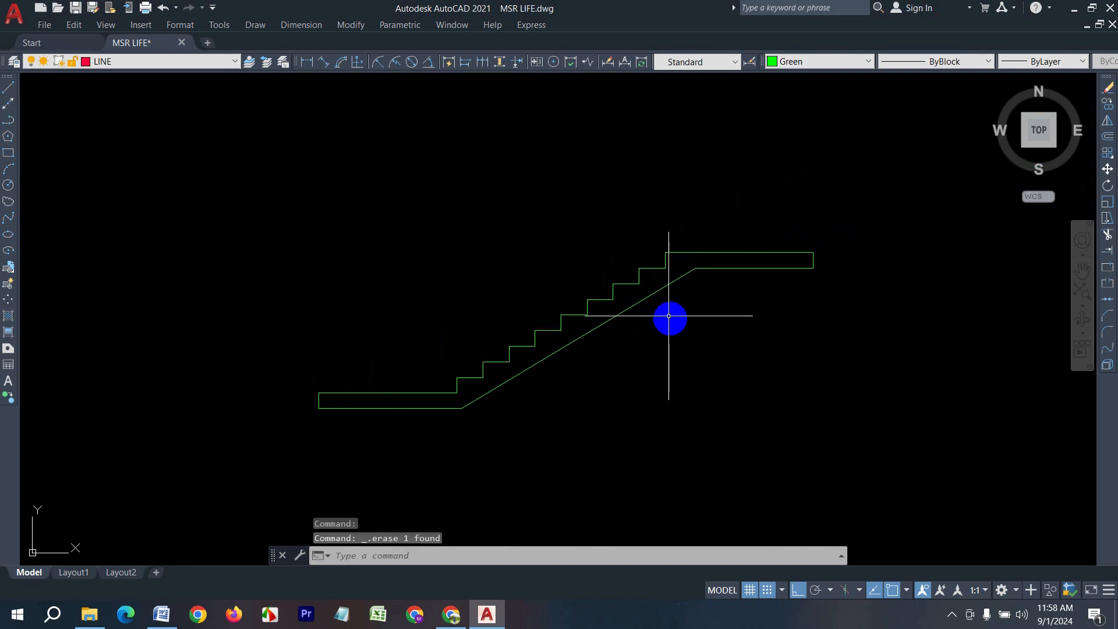